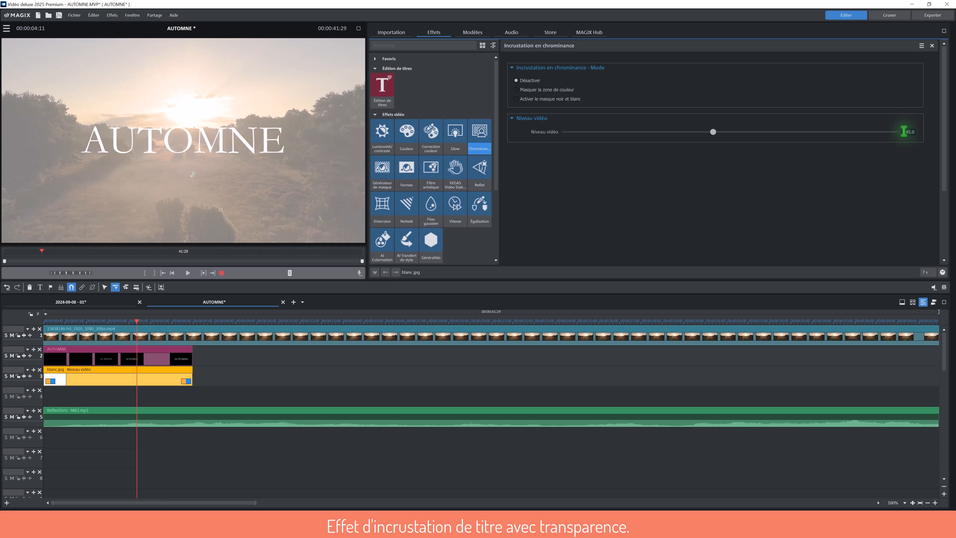
Step: Enable the black-and-white mask mode of the chroma key effect on the AUTOMNE title and invert its mask
click(151, 350)
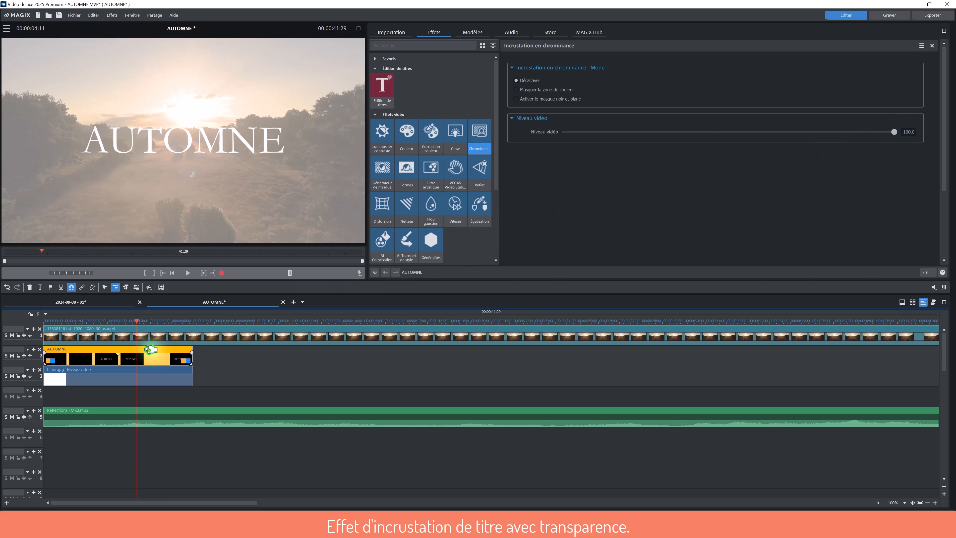
click(481, 146)
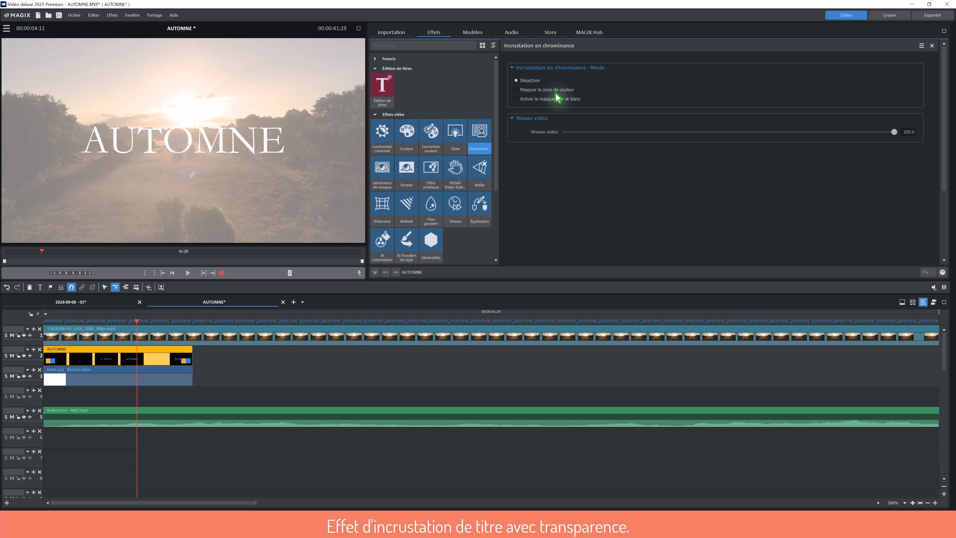
click(519, 99)
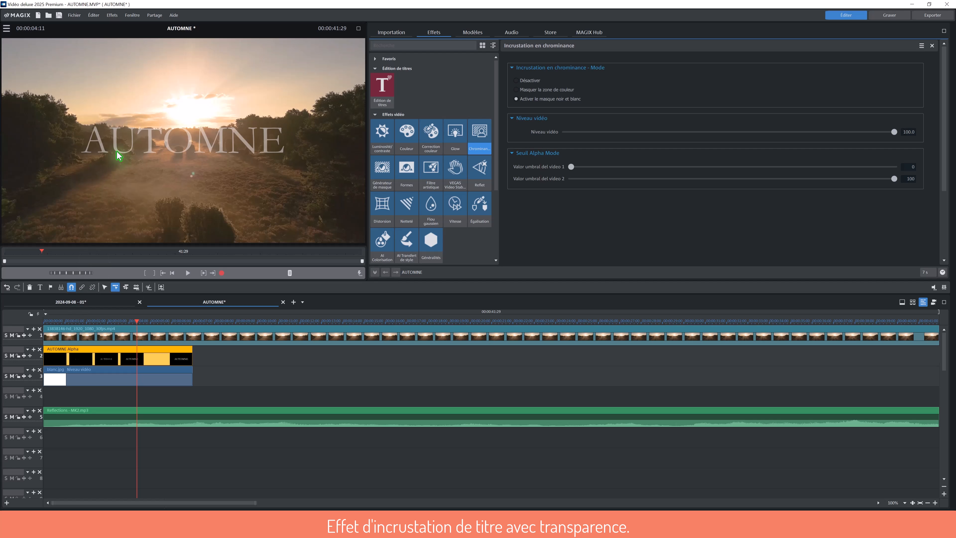
click(49, 356)
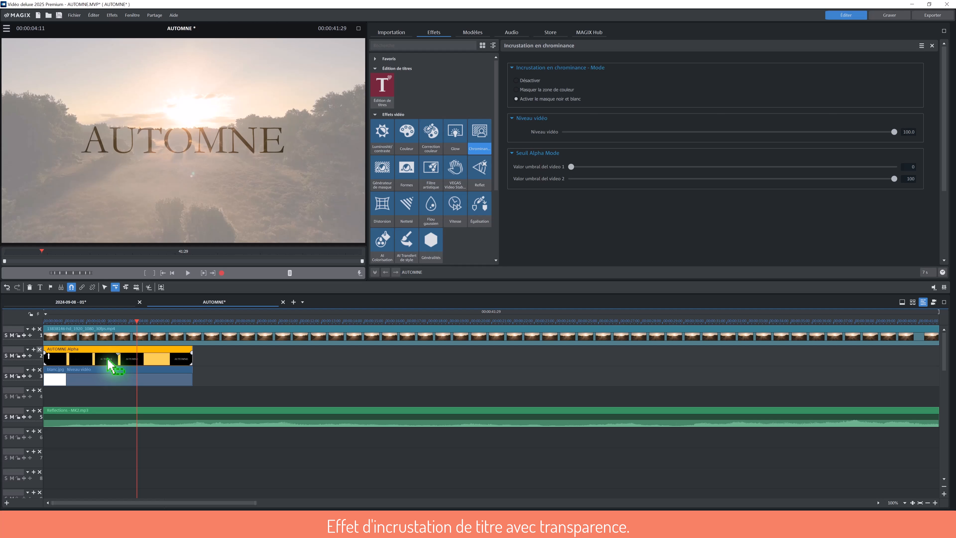
Step: Check the inverted title mask in the full-screen preview, return to the editor and scrub to 00:00:06:24
key(alt+Return)
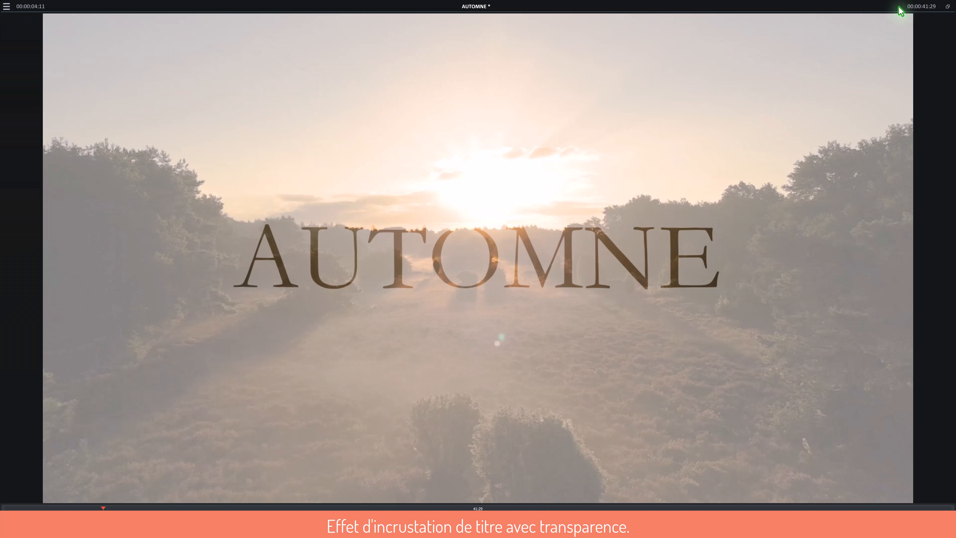
click(948, 7)
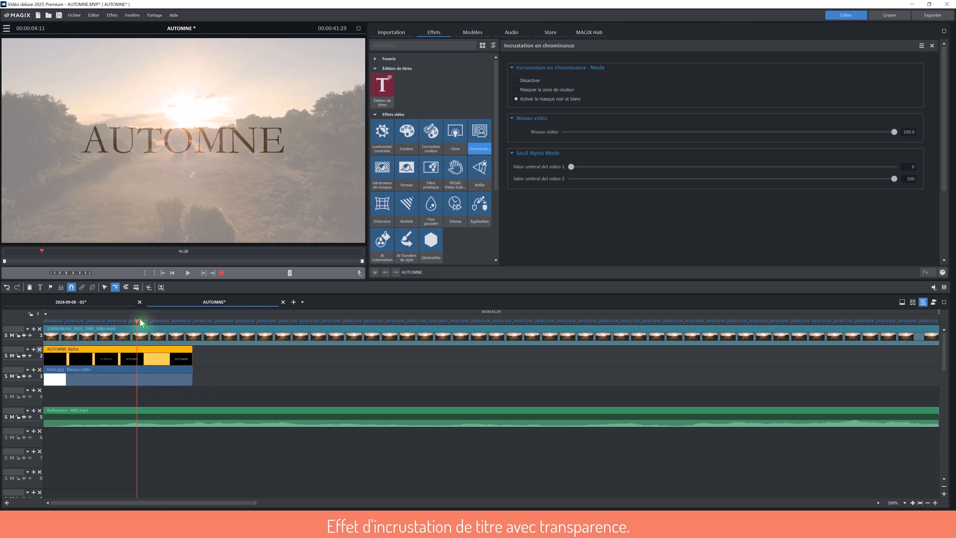
drag(136, 320, 189, 371)
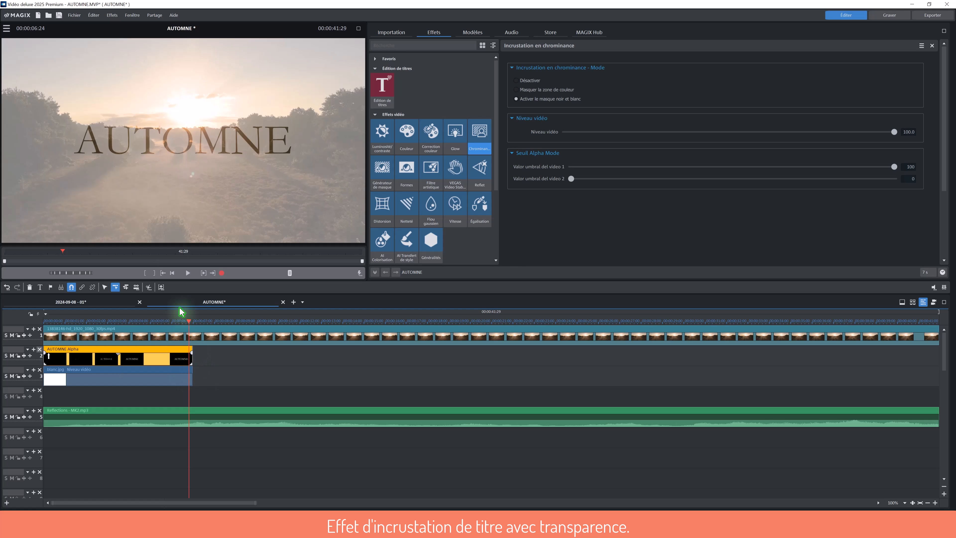
click(74, 15)
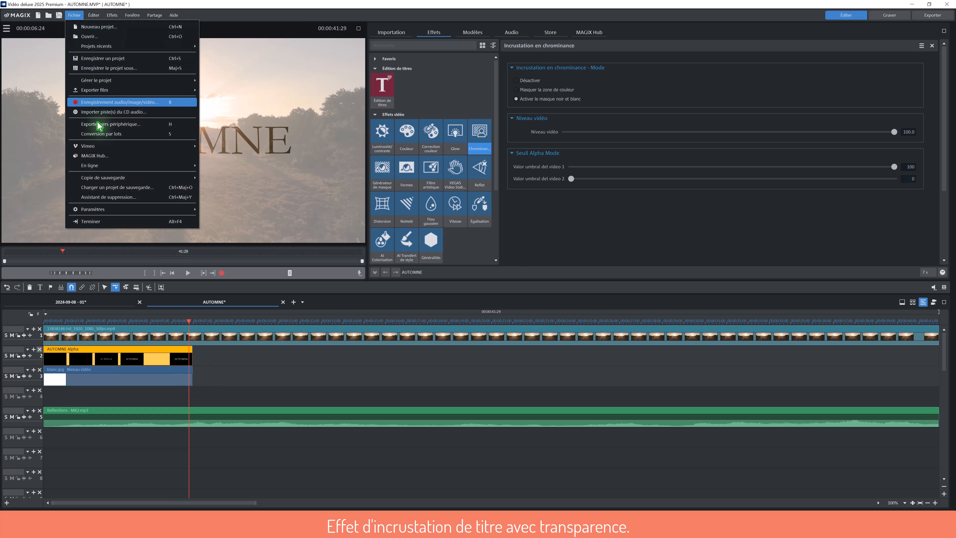
mouse_move(113, 91)
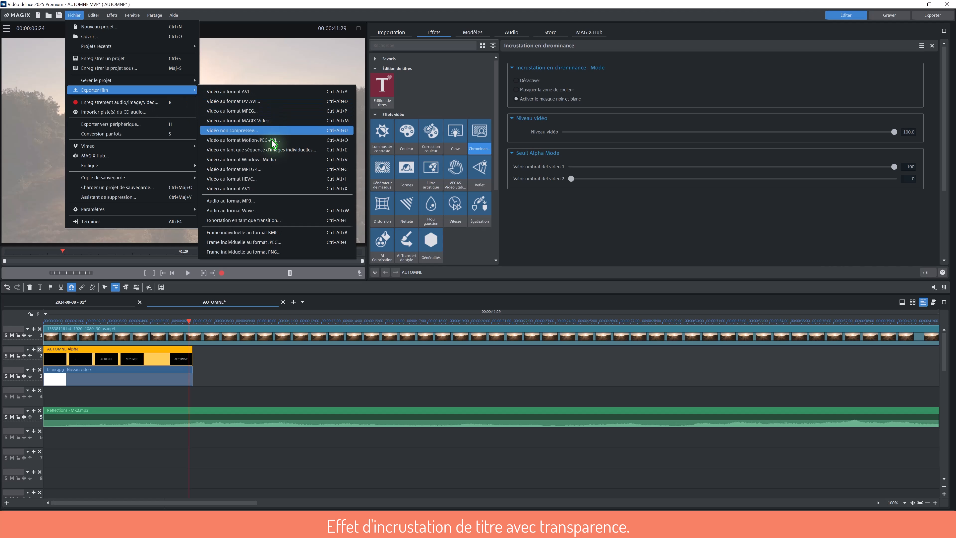
click(262, 243)
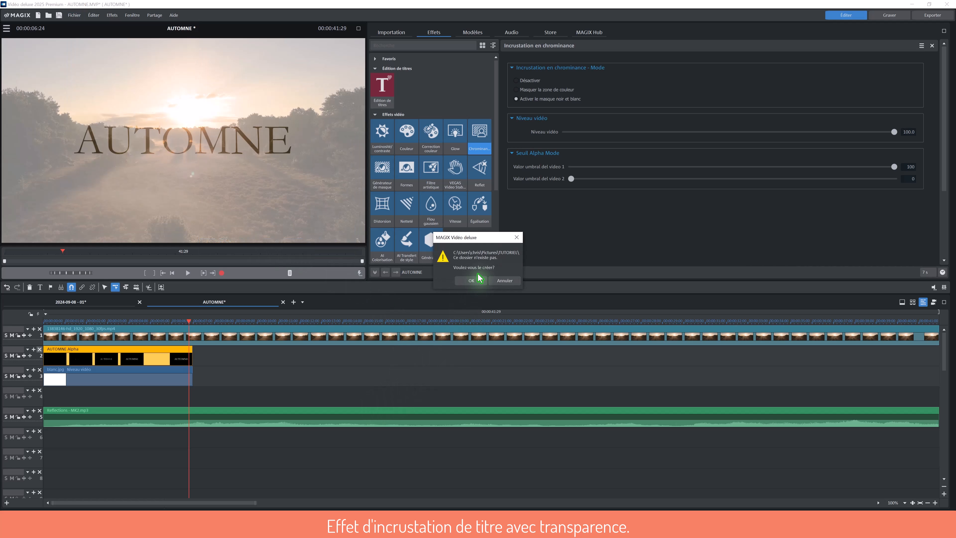
click(502, 281)
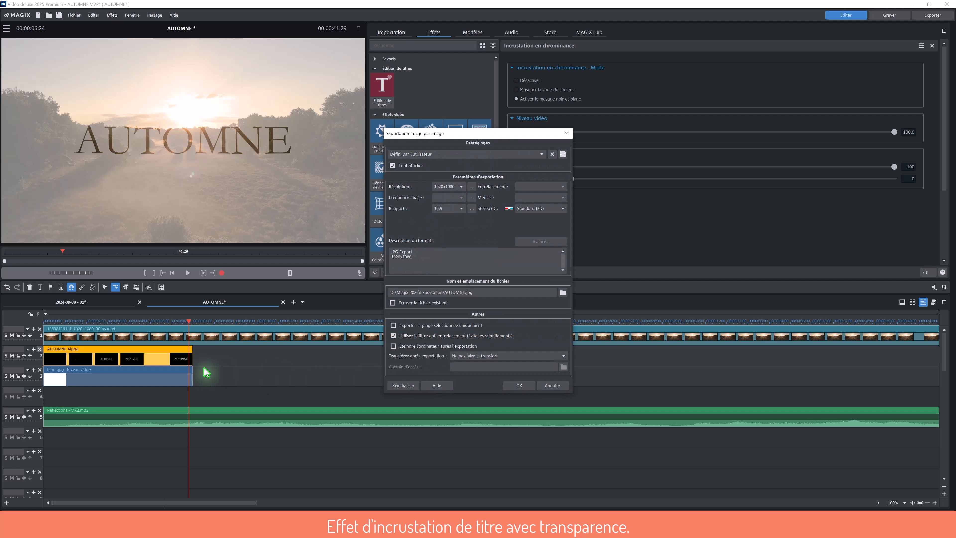
click(552, 385)
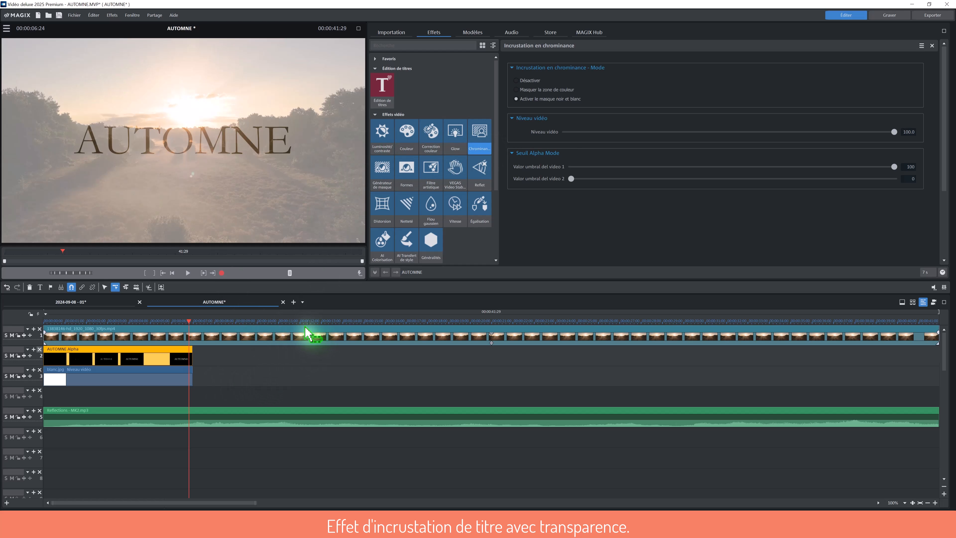
Step: Go to the last frame of the AUTOMNE title at 00:00:06:29 and insert a still image of it there
click(189, 320)
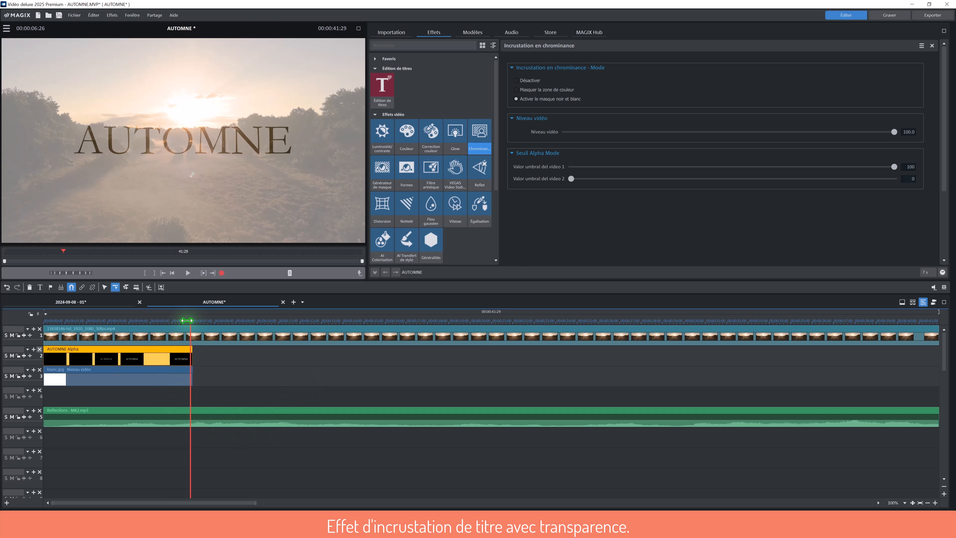
drag(189, 321, 193, 320)
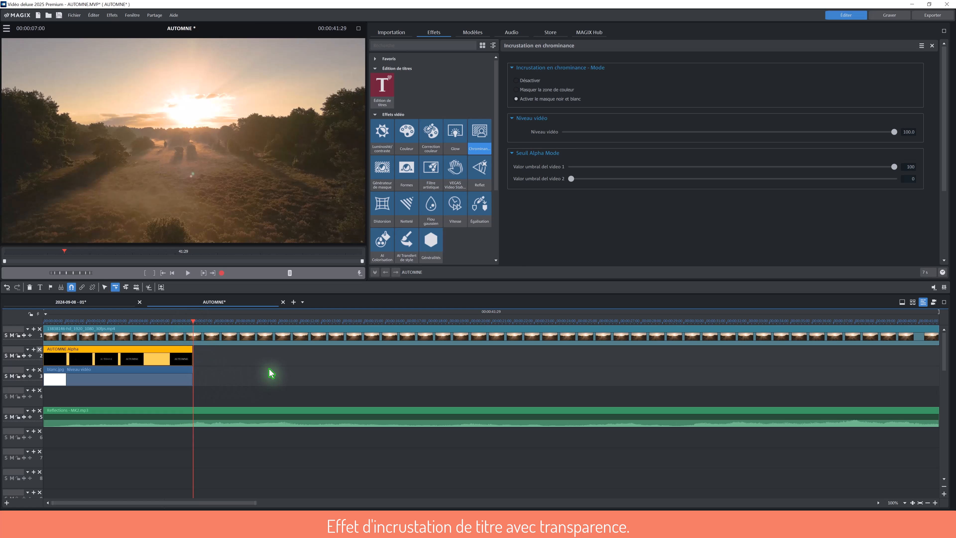
key(Left)
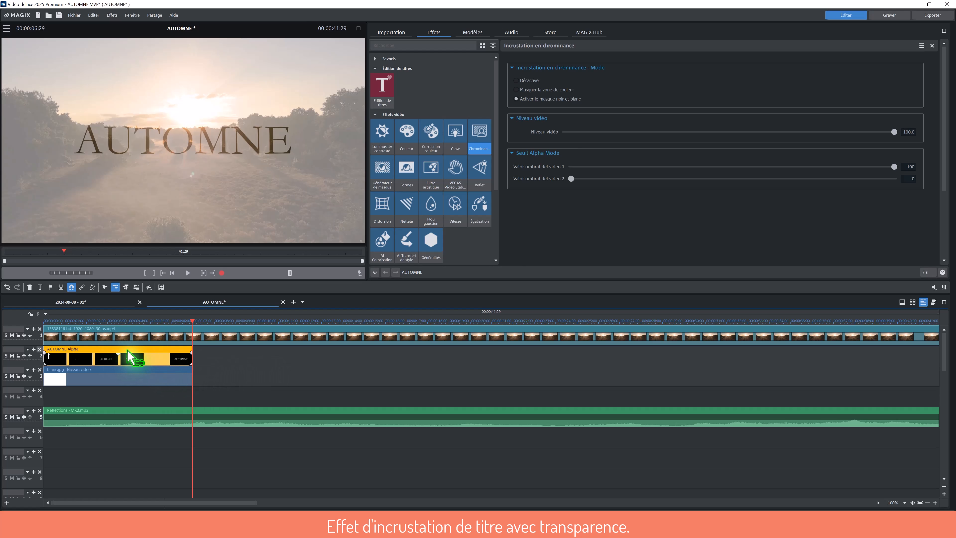
right_click(149, 353)
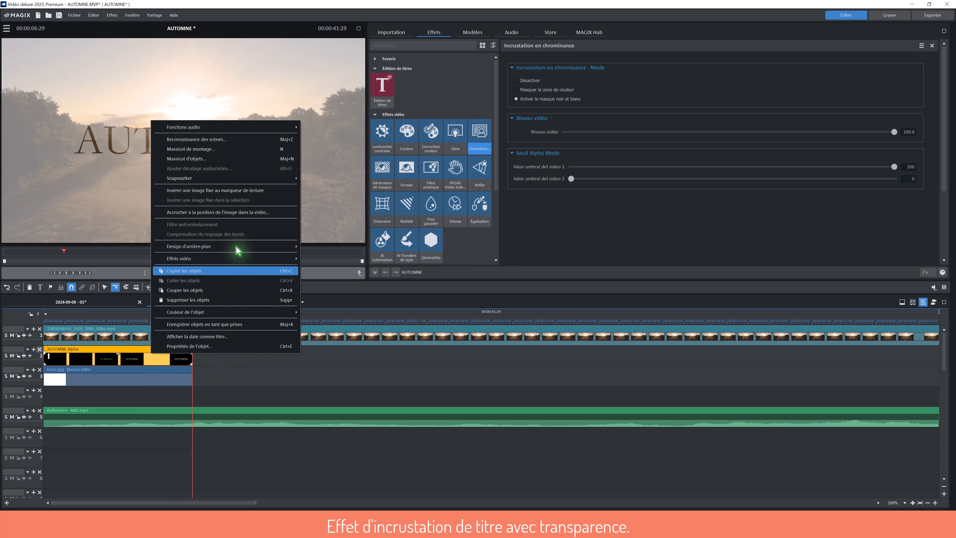
click(228, 192)
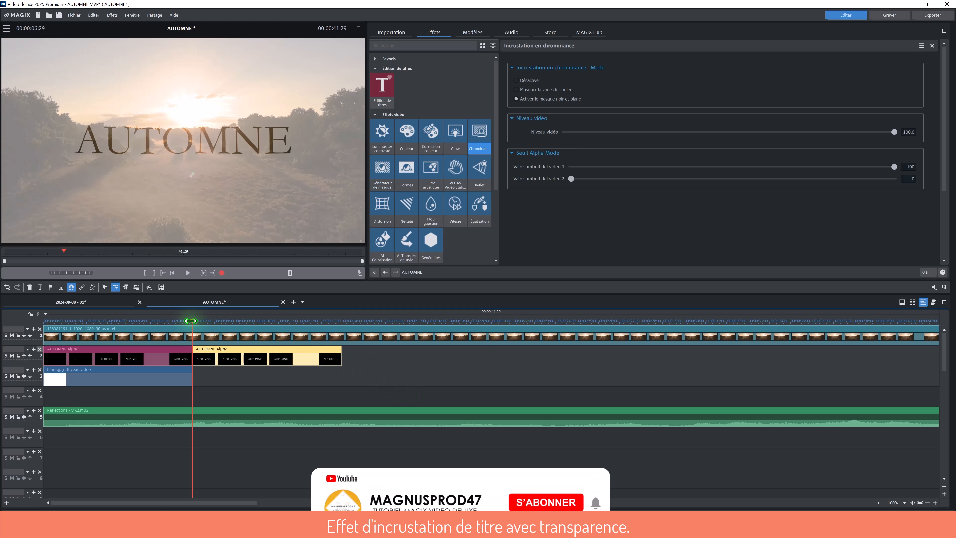
Step: Scrub through the inserted still image and back over the first title to compare how both render
click(206, 321)
drag(206, 321, 240, 321)
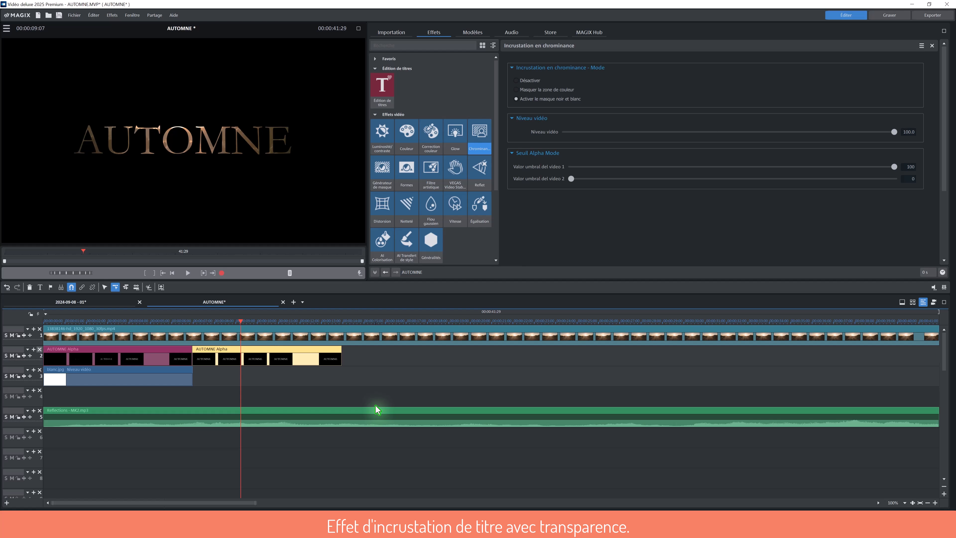
click(317, 363)
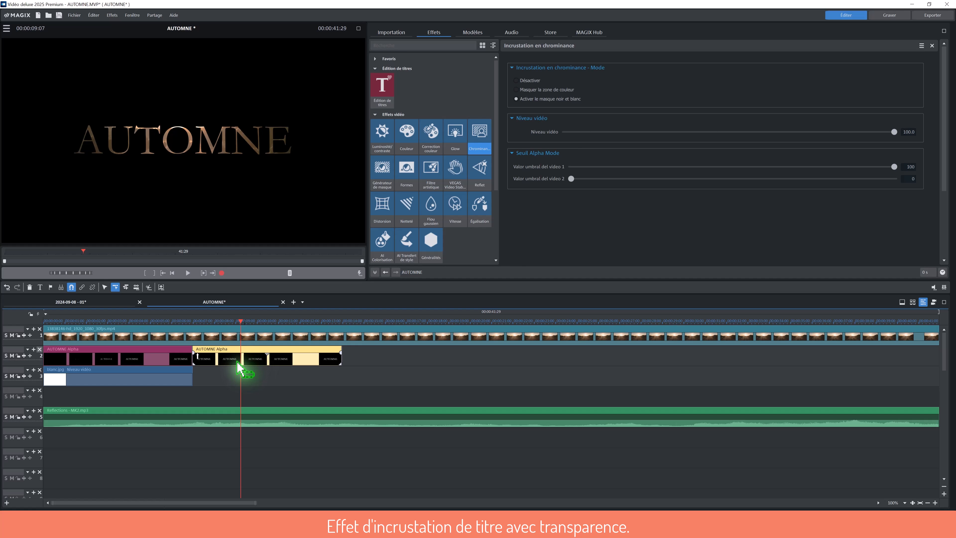
click(176, 363)
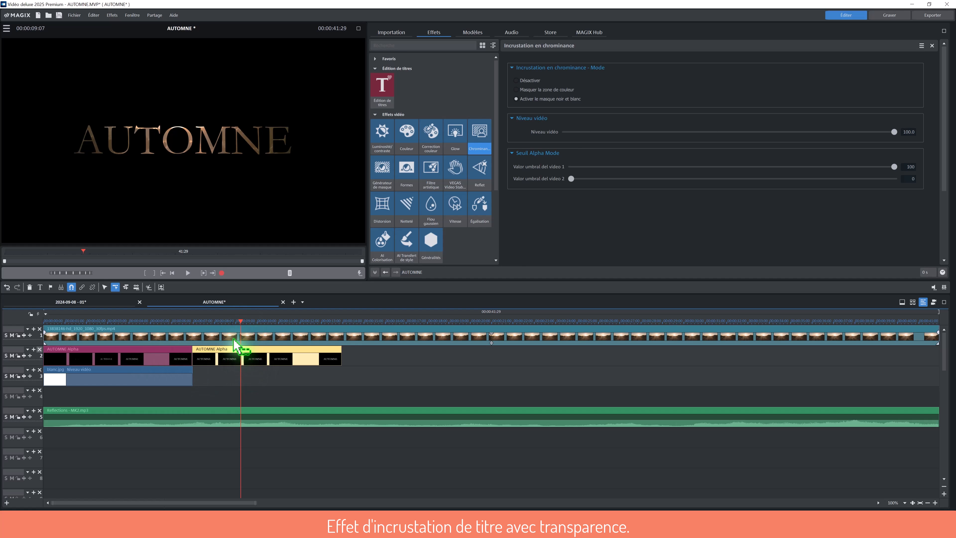
drag(239, 321, 114, 320)
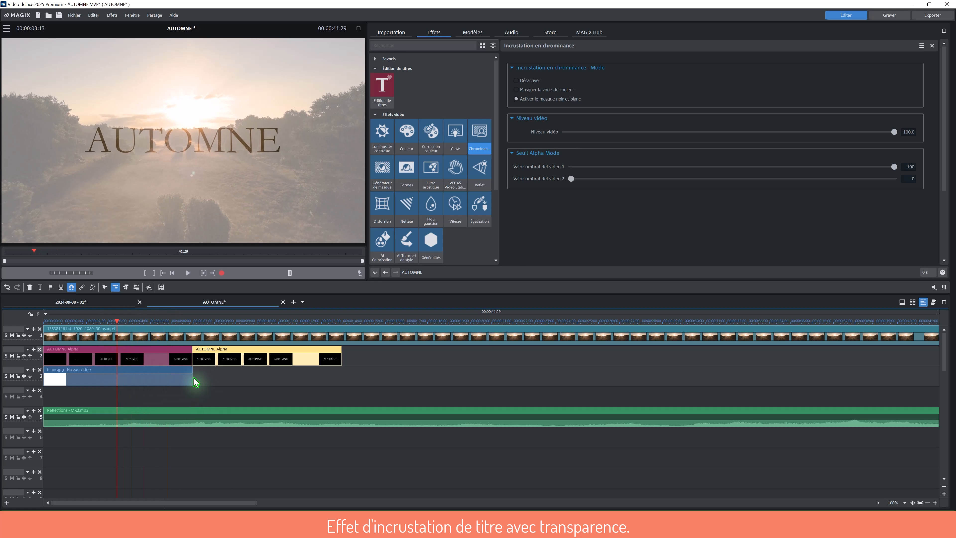
Step: Try extending blanc.jpg beneath the inserted still image, preview it, and trim it back to the end of the first title
drag(194, 382, 315, 380)
click(262, 321)
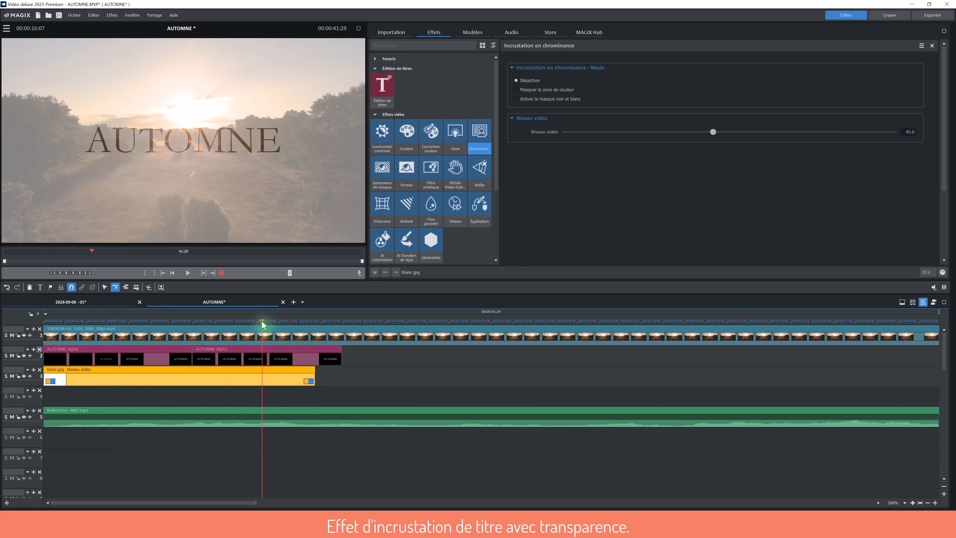
drag(313, 380, 193, 387)
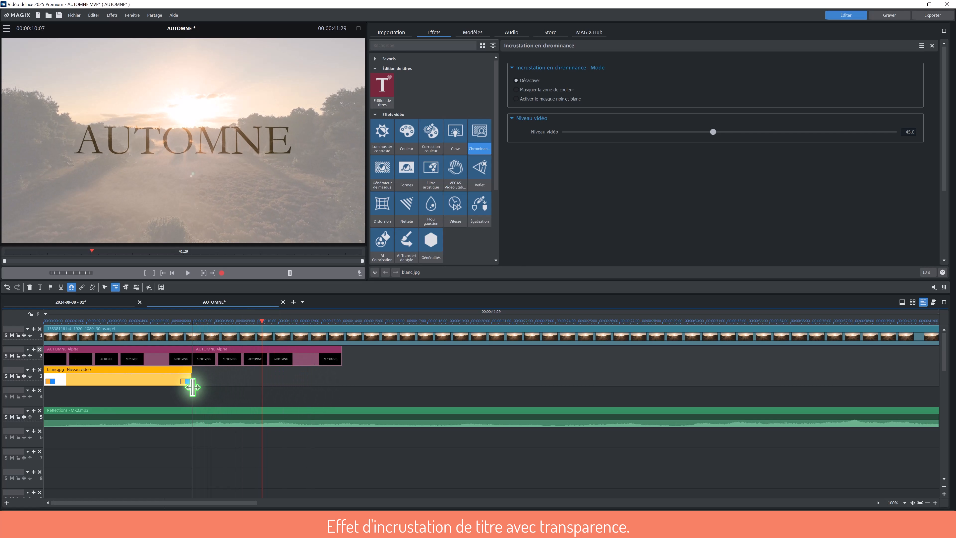
Step: Reset the chroma key effect on the AUTOMNE still image following the first title
click(235, 360)
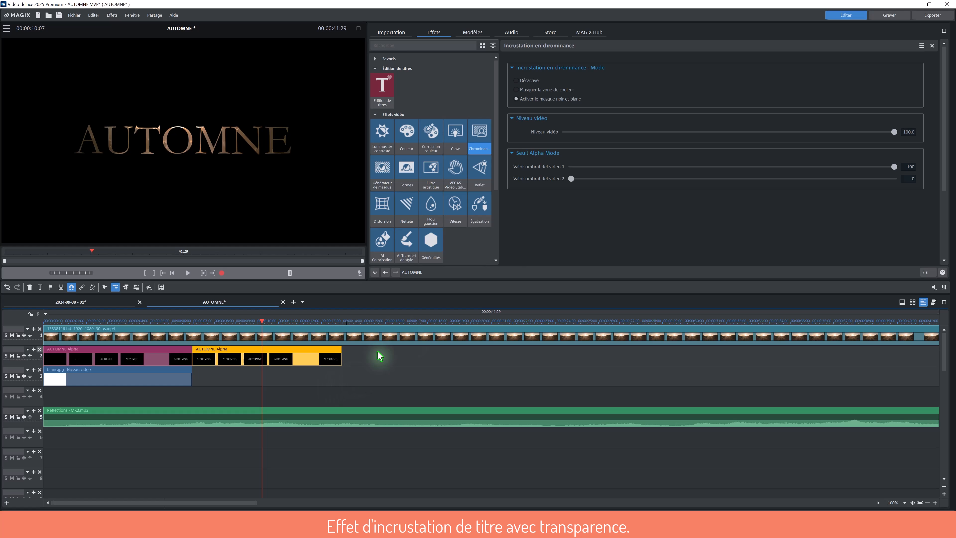
drag(482, 146, 241, 357)
click(486, 150)
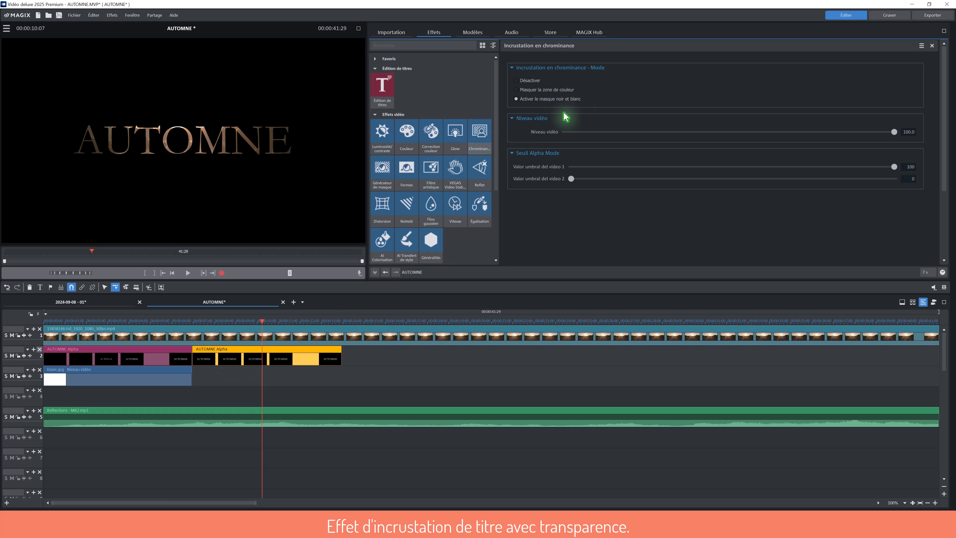
click(932, 46)
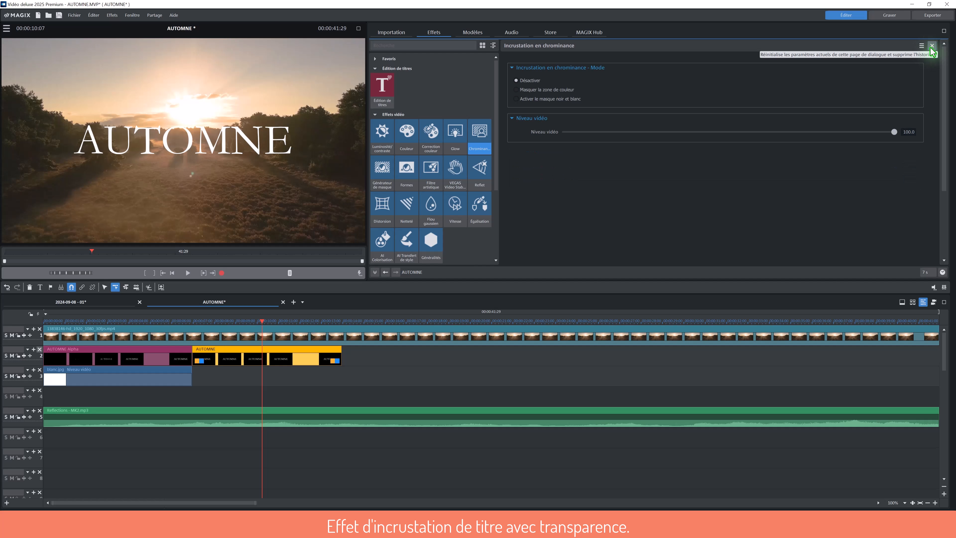
Step: Move the AUTOMNE still image down to track 4 and lengthen it to 10 s
click(305, 362)
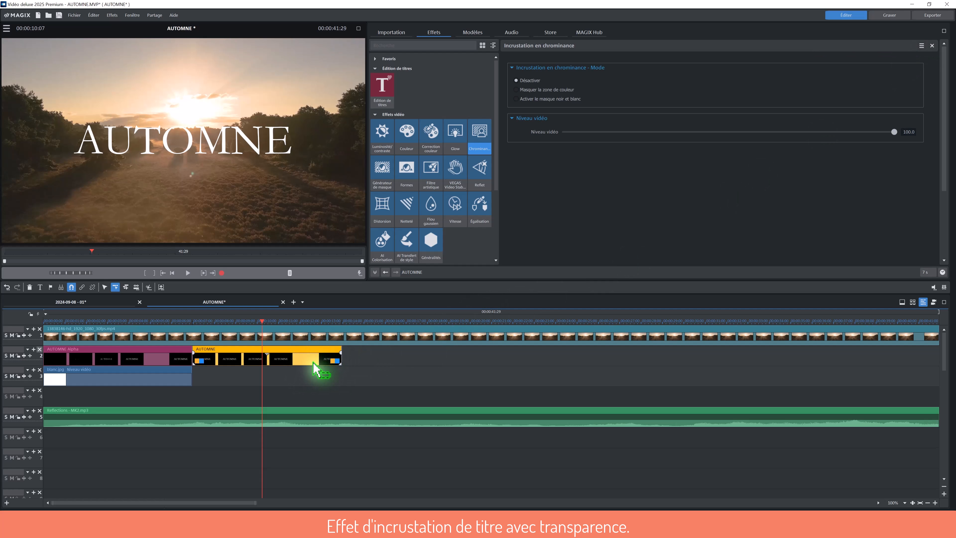
drag(312, 362, 318, 396)
click(325, 402)
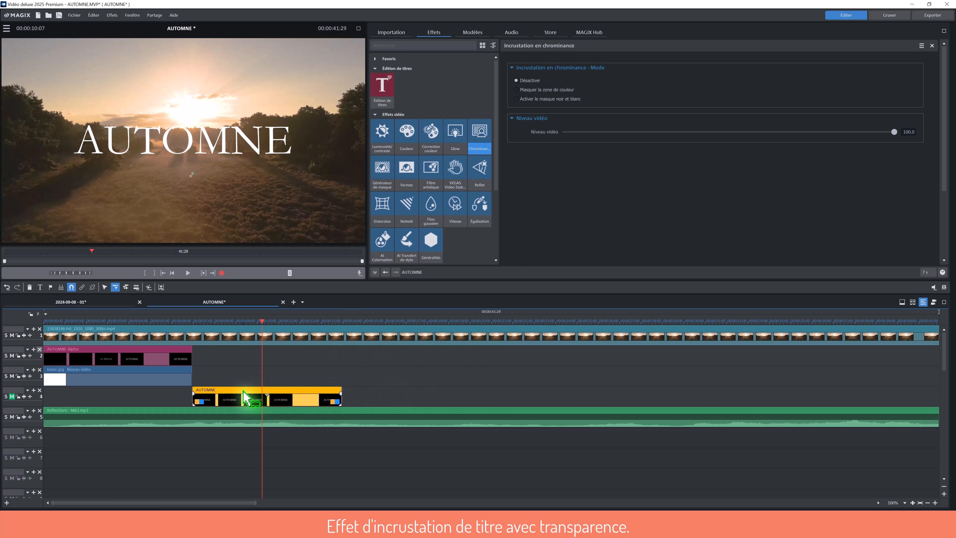
click(341, 396)
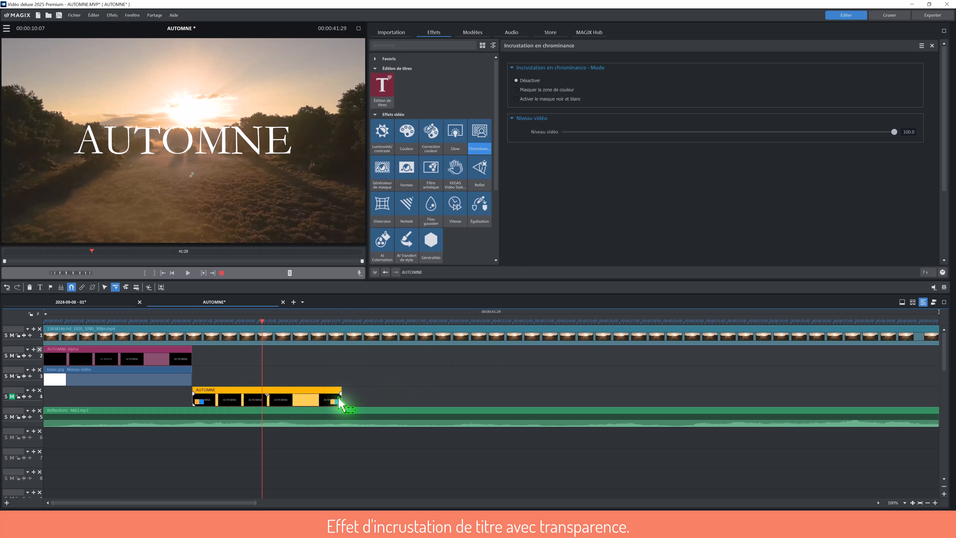
drag(340, 396, 405, 374)
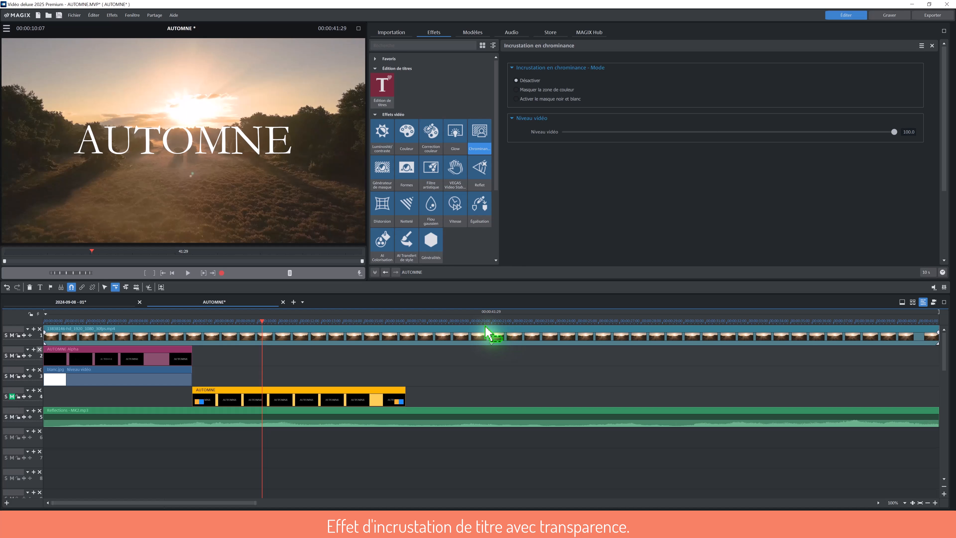
Step: Cut the Reflections - MK2.mp3 audio and the track 1 video at 00:00:19:29 and remove everything after it
click(470, 323)
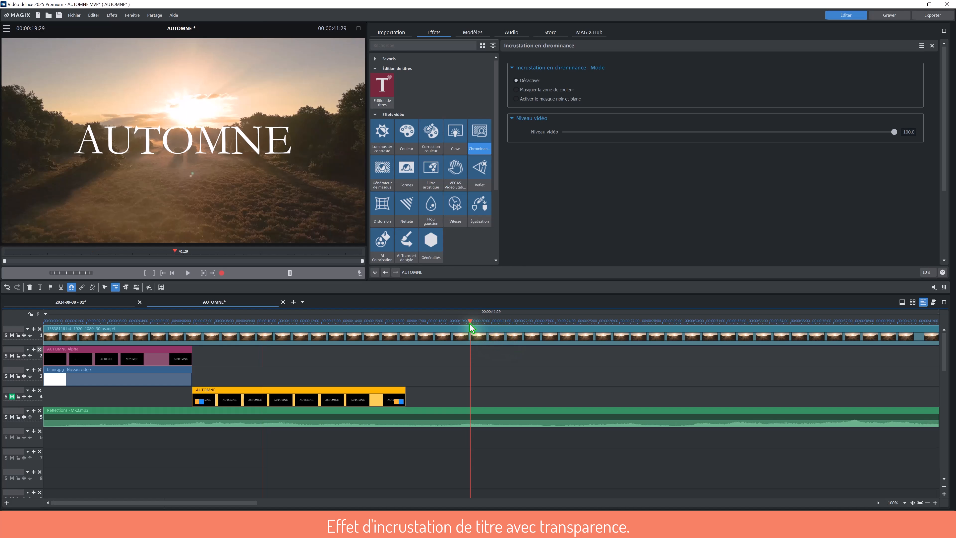
click(492, 414)
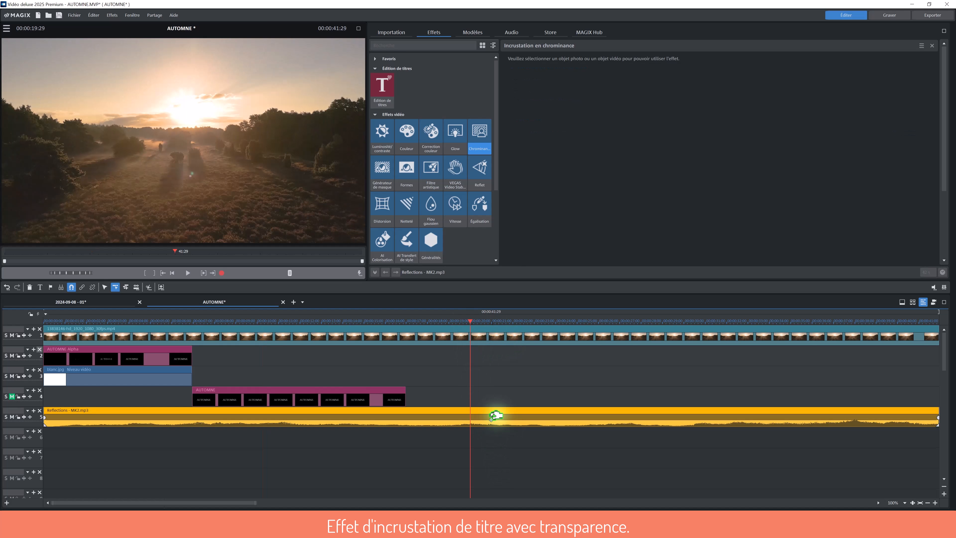
key(t)
key(Delete)
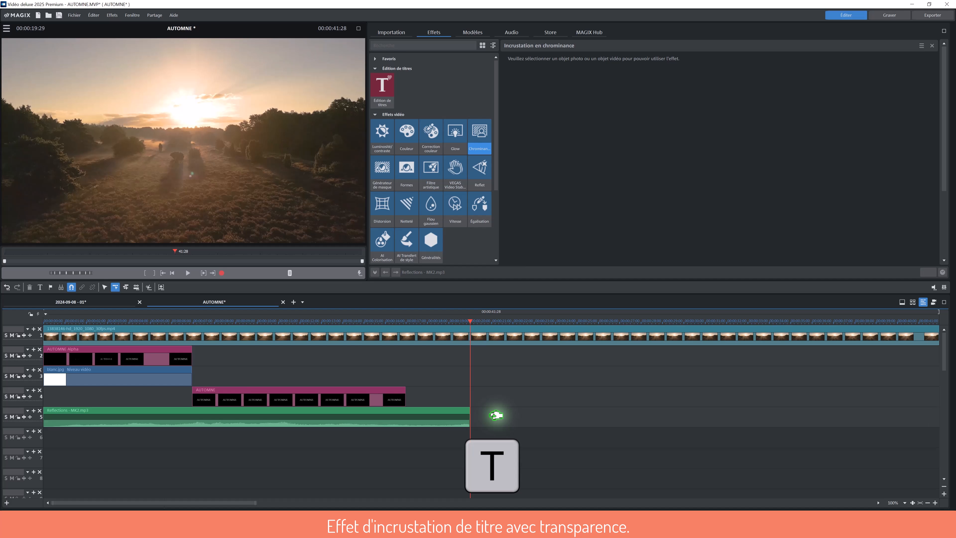
click(477, 336)
key(u)
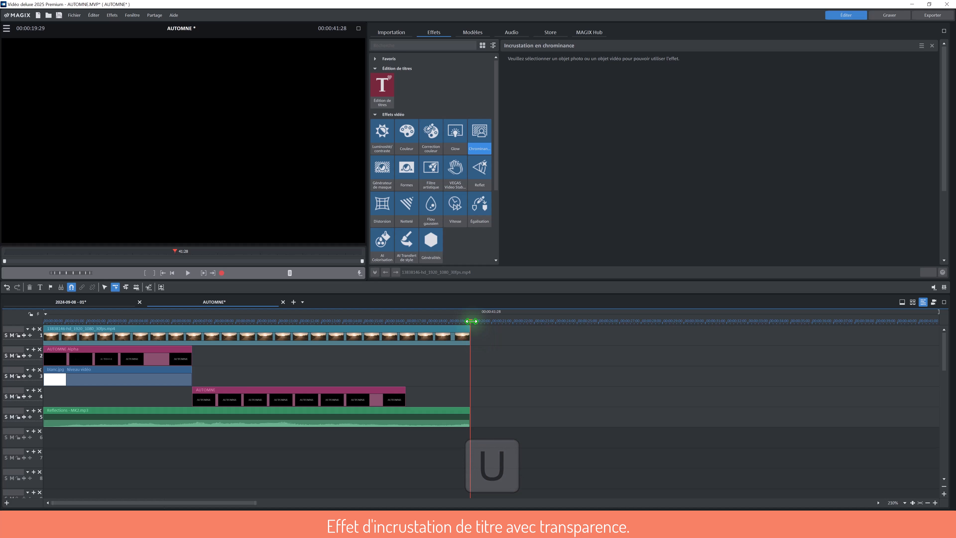
drag(471, 321, 451, 322)
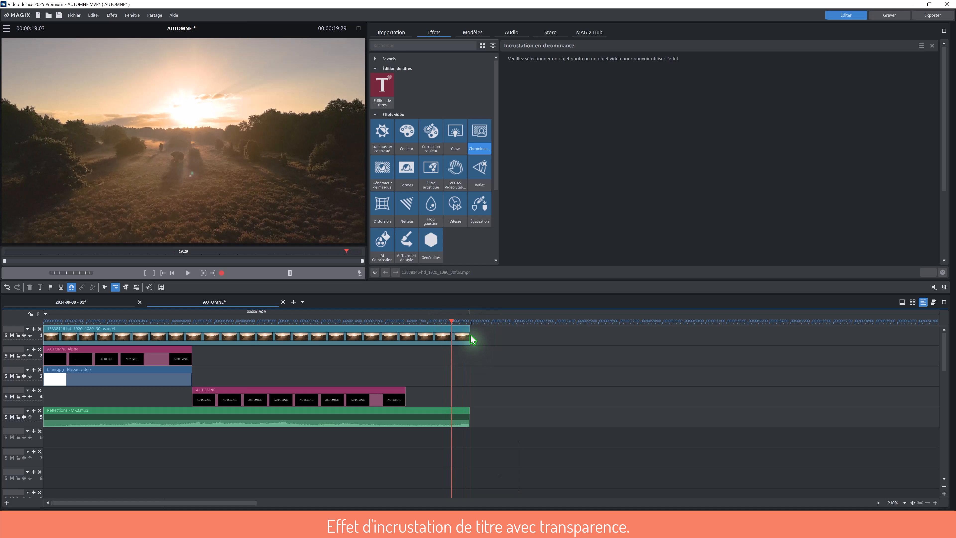
Step: Add fade-outs to the end of the track 1 video and the Reflections - MK2.mp3 music
click(468, 333)
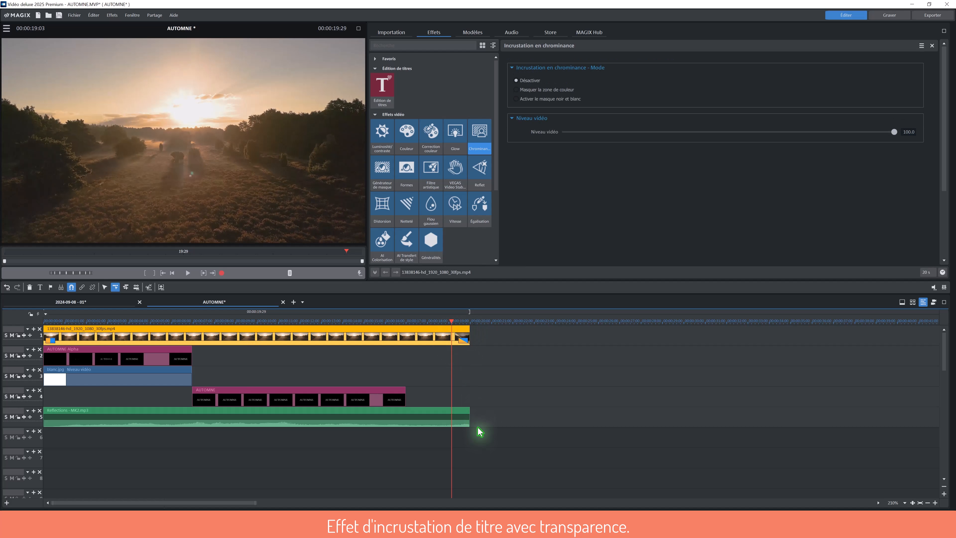
drag(468, 417, 432, 416)
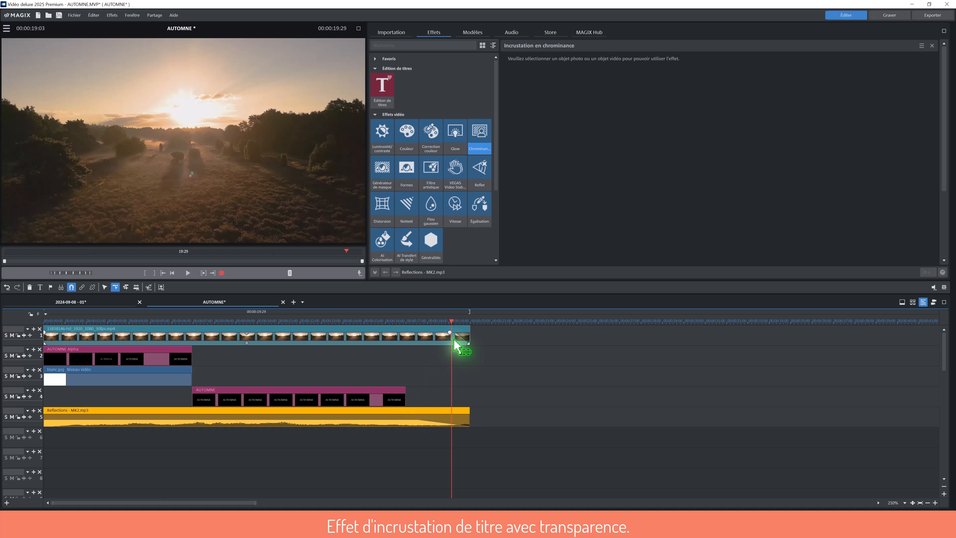
click(438, 331)
Step: Split the AUTOMNE still title on track 4 at 00:00:12:01 and check both pieces in the preview
drag(438, 331, 303, 331)
click(487, 341)
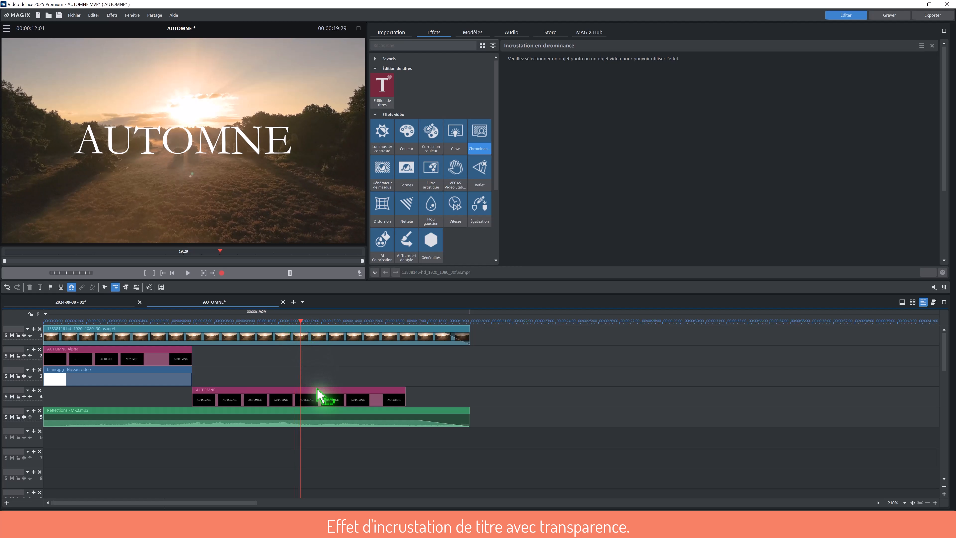
click(317, 395)
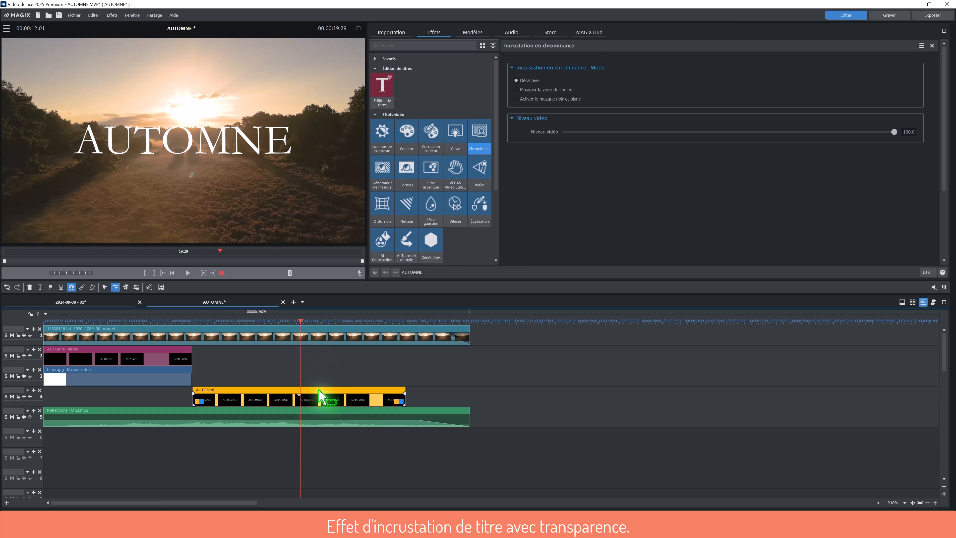
key(t)
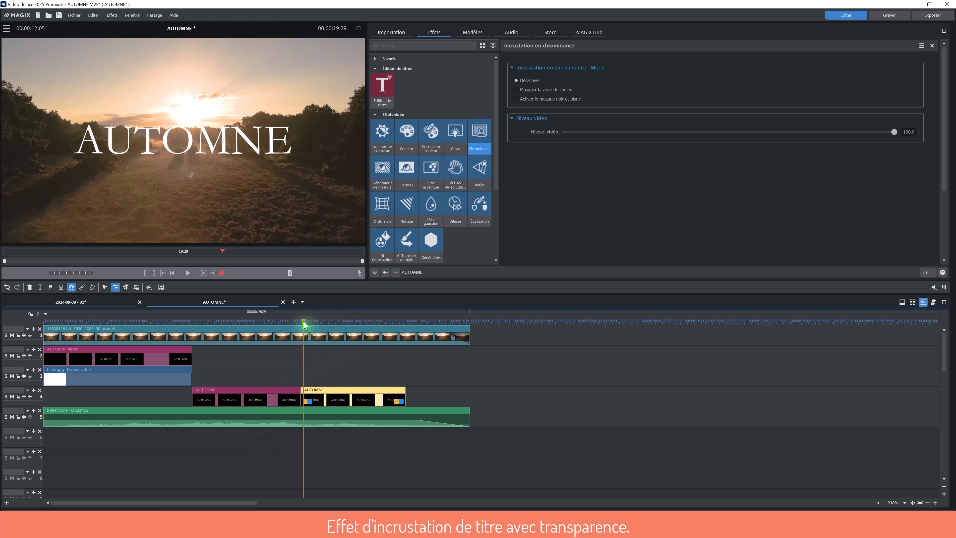
click(326, 322)
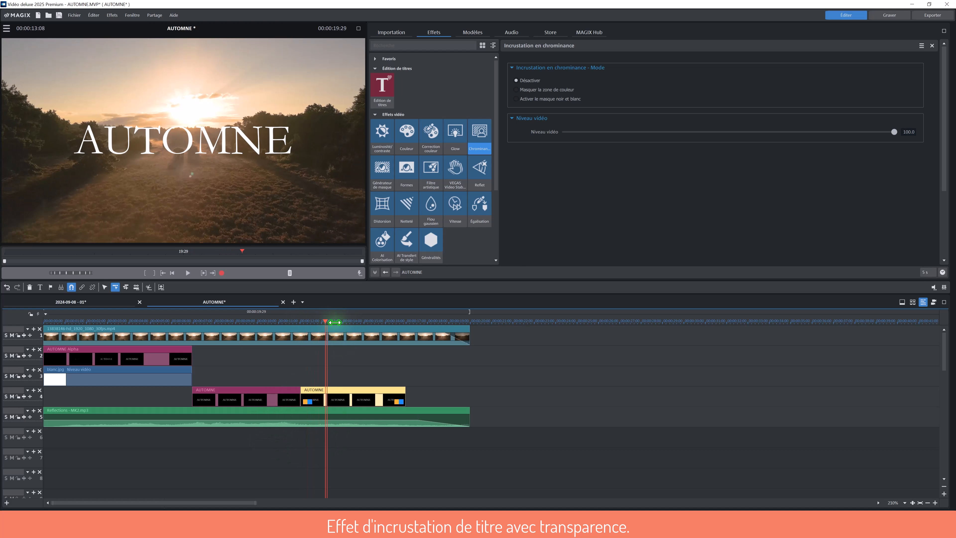
drag(326, 322, 230, 331)
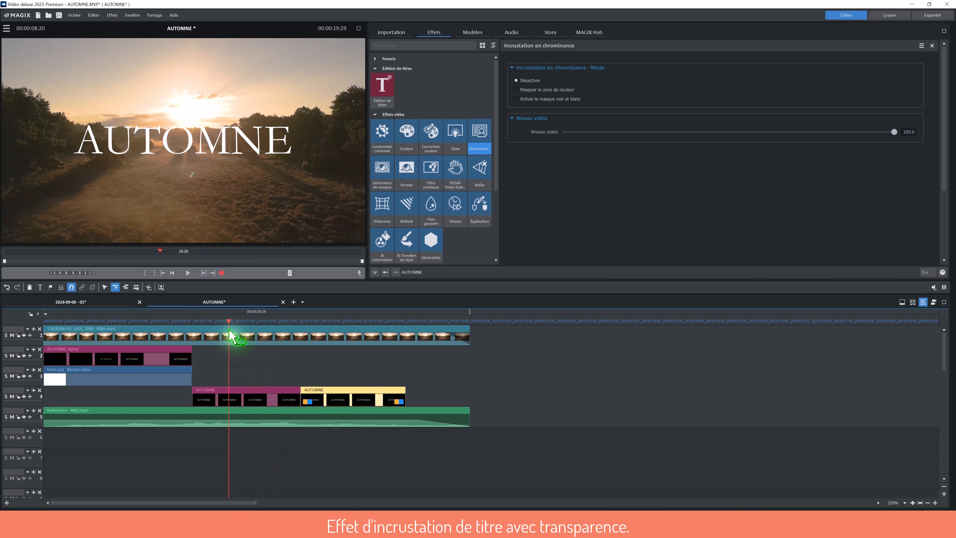
drag(250, 399, 335, 401)
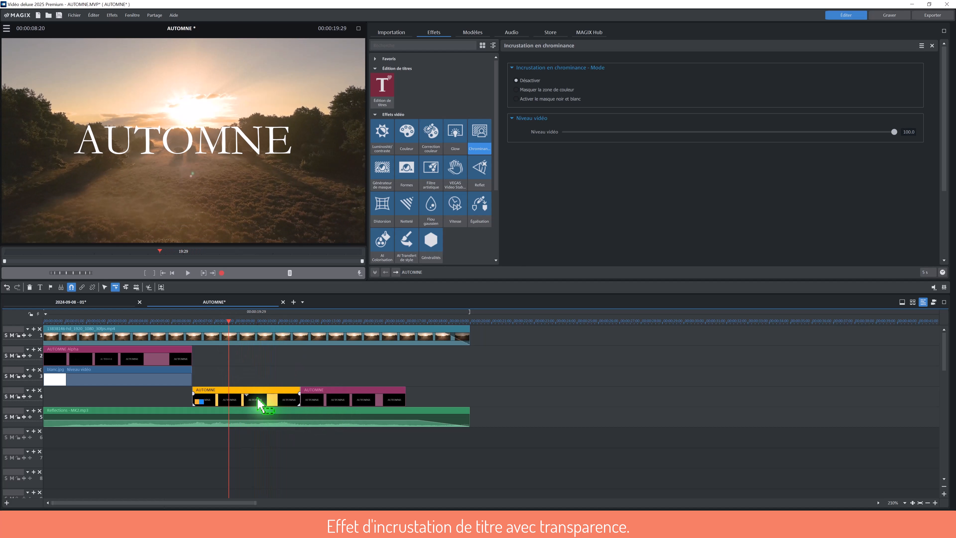
Step: Fade out the AUTOMNE Alpha title and blanc.jpg from about 00:00:05:25 to their ends
drag(228, 320, 173, 321)
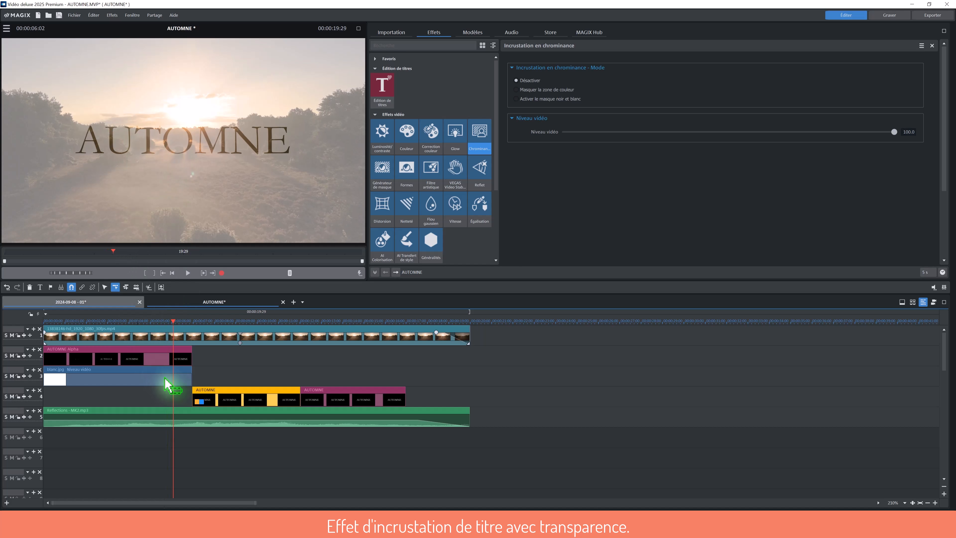
mouse_move(171, 321)
mouse_down()
mouse_move(204, 321)
mouse_move(171, 322)
mouse_up()
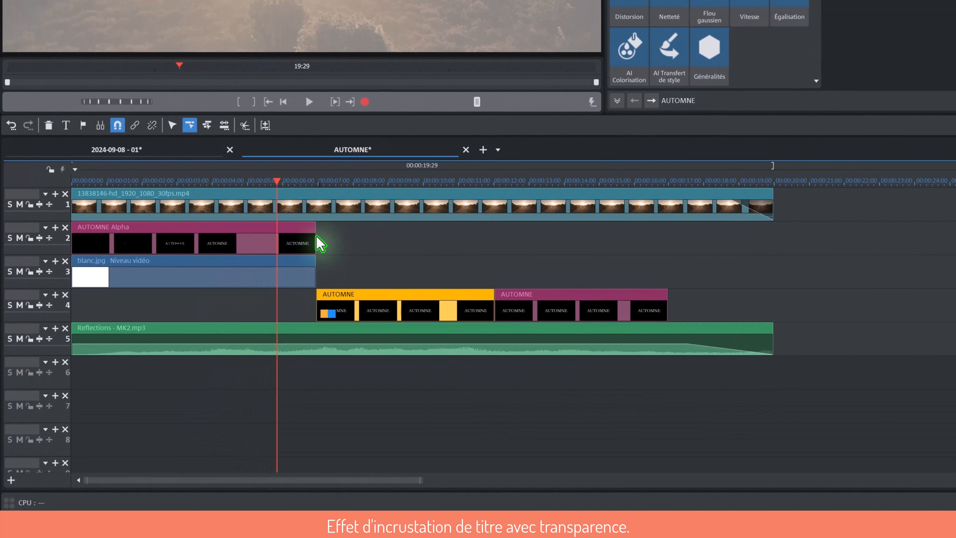
mouse_move(320, 244)
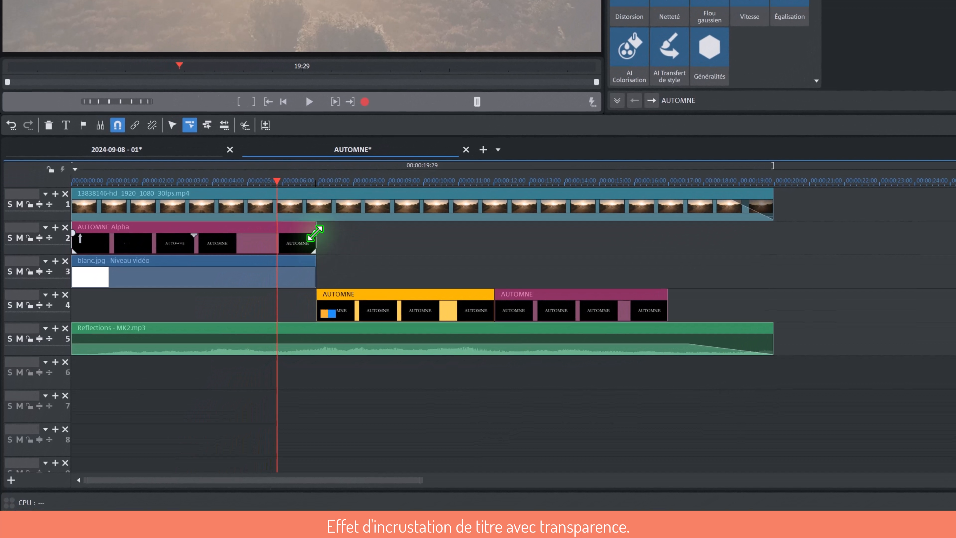
click(315, 233)
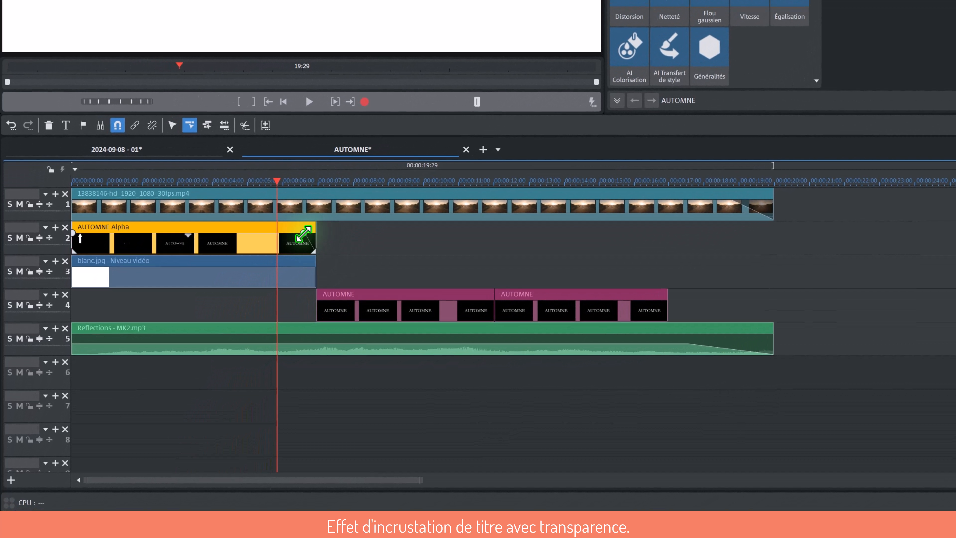
drag(303, 234, 281, 235)
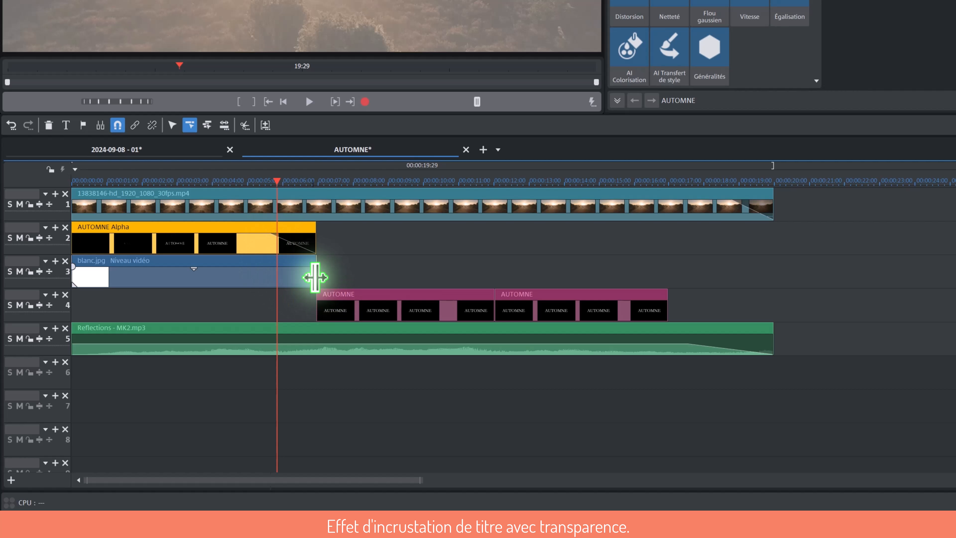
drag(316, 273, 277, 274)
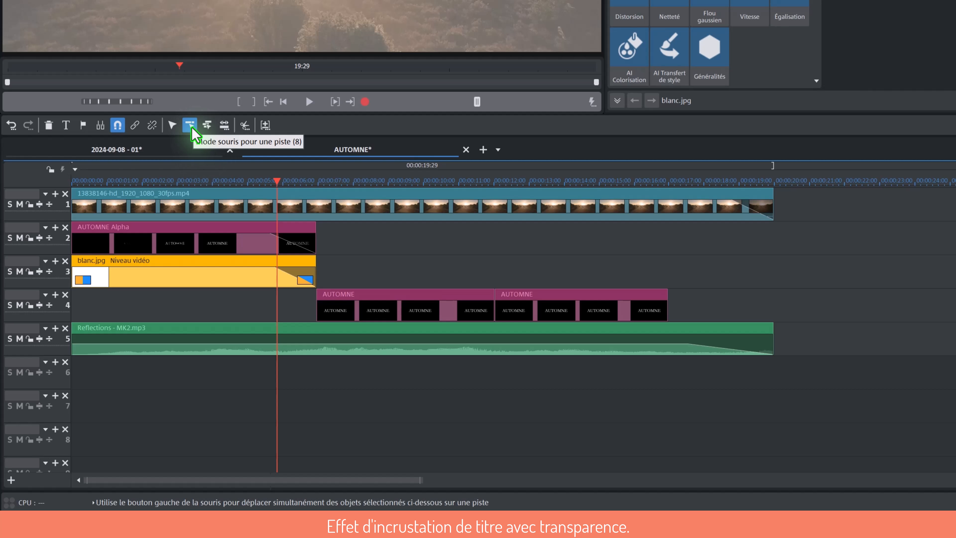
Step: Shift both AUTOMNE titles on track 4 slightly earlier to overlap the end of AUTOMNE Alpha, and add a fade-in to the first one
click(362, 316)
drag(356, 310, 338, 310)
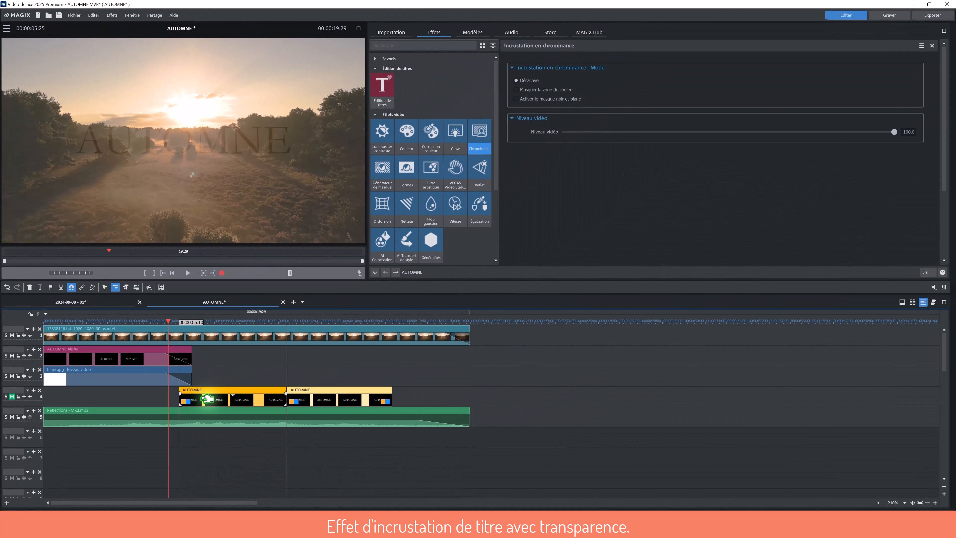
drag(207, 398, 209, 399)
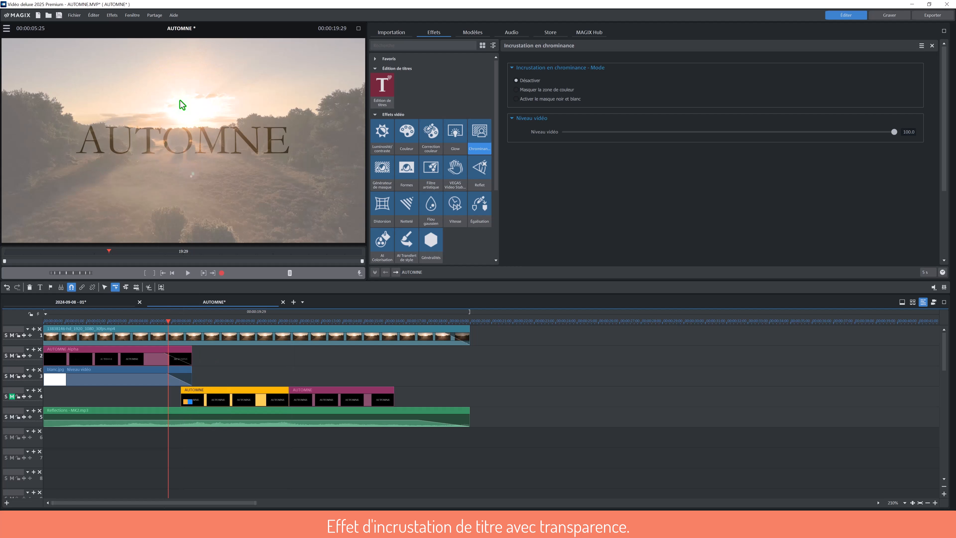
click(218, 392)
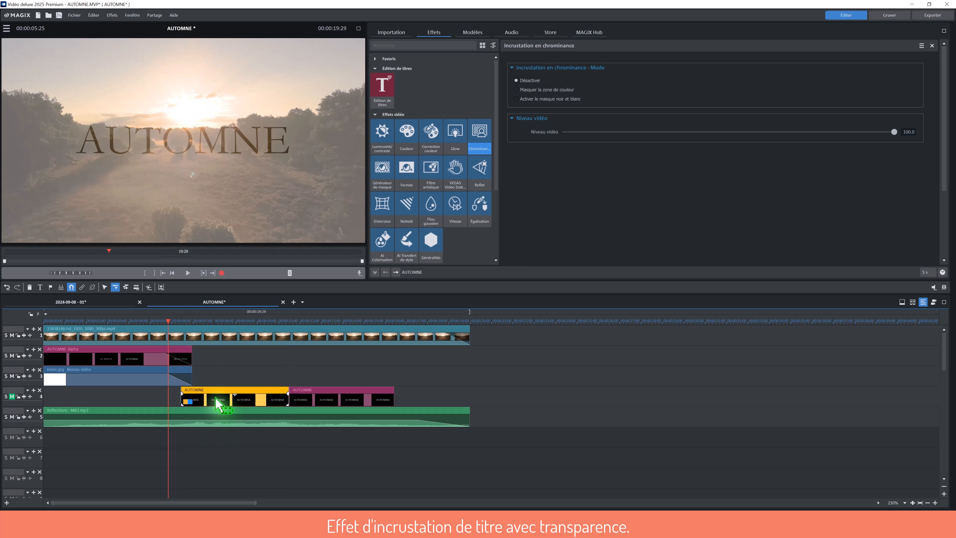
drag(218, 396, 217, 390)
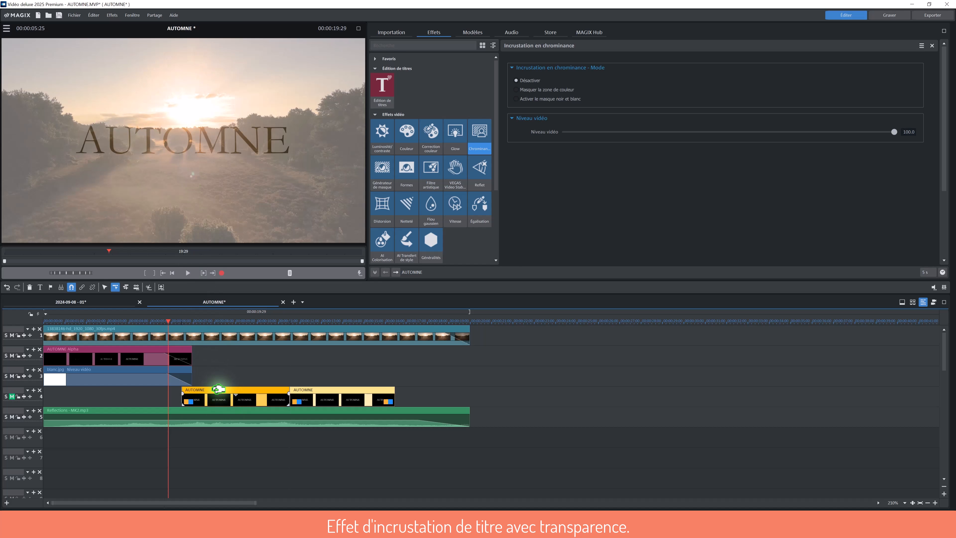
click(218, 390)
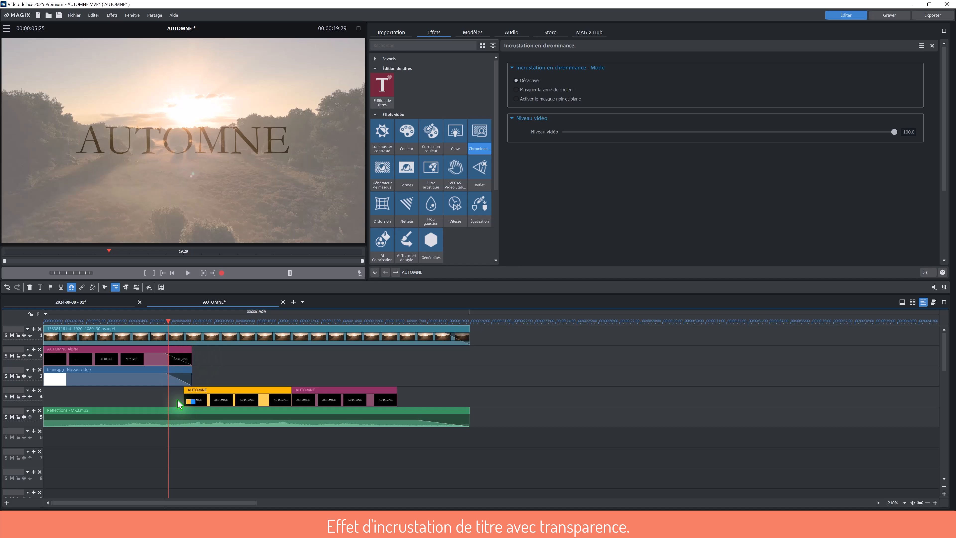
drag(184, 393, 207, 395)
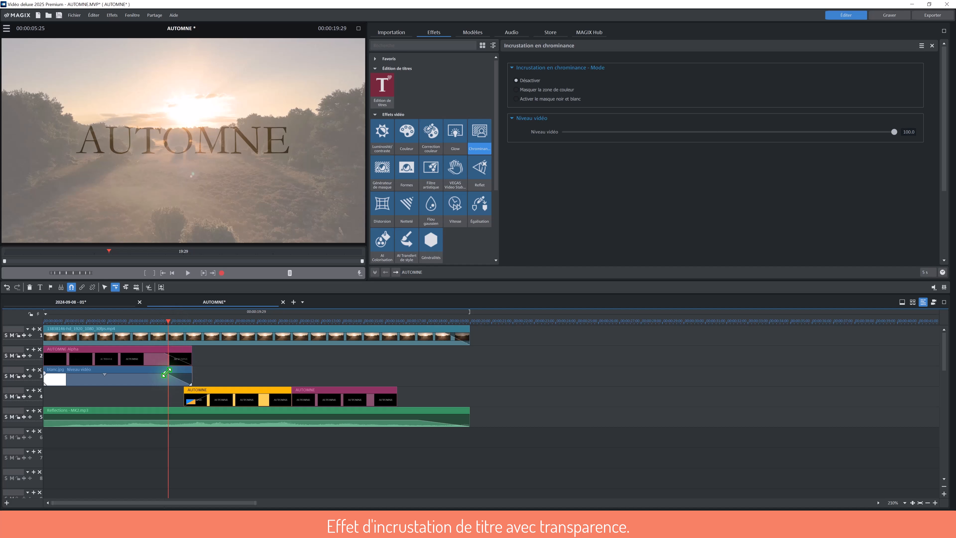
Step: Replace the text of the second AUTOMNE title on track 4 with "Commençons."
drag(166, 321, 277, 347)
click(319, 399)
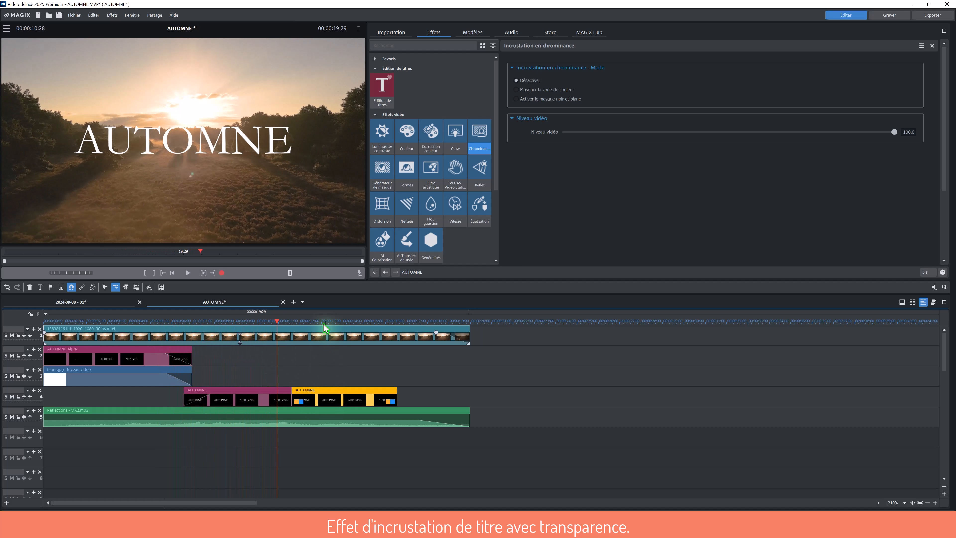
click(325, 321)
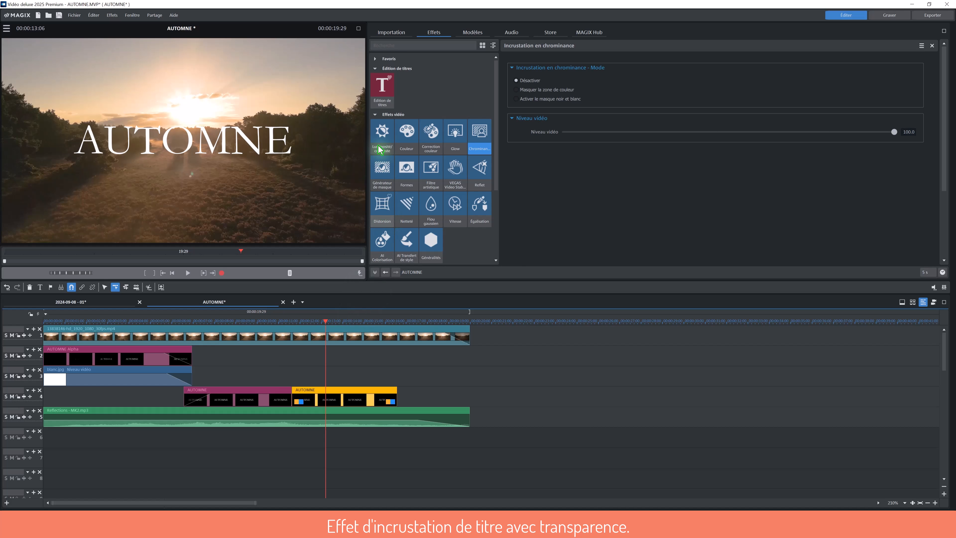
click(387, 104)
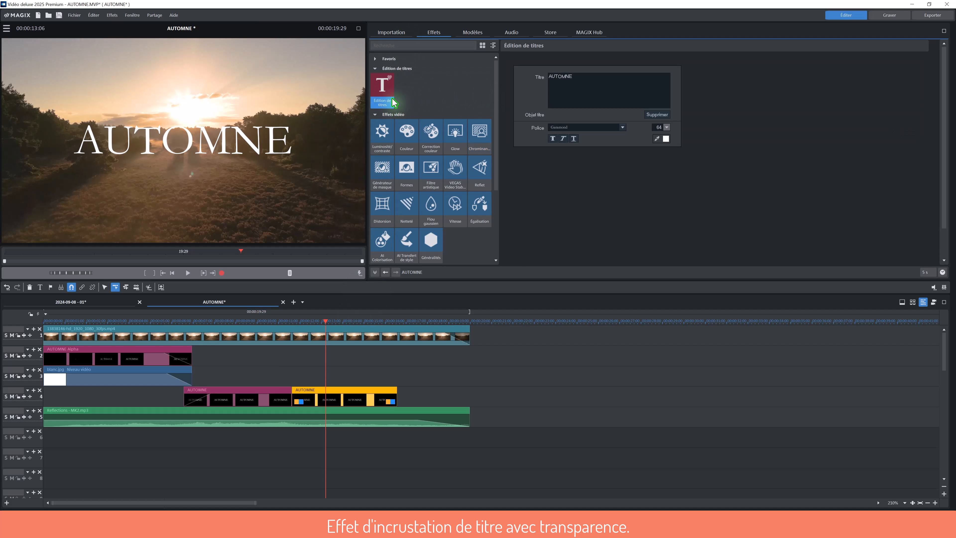
drag(584, 79, 541, 77)
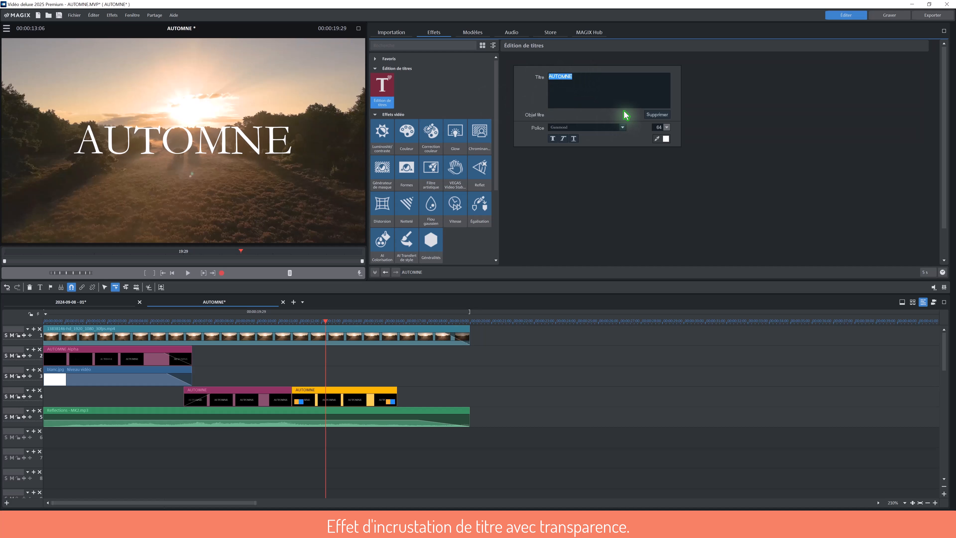
text(C)
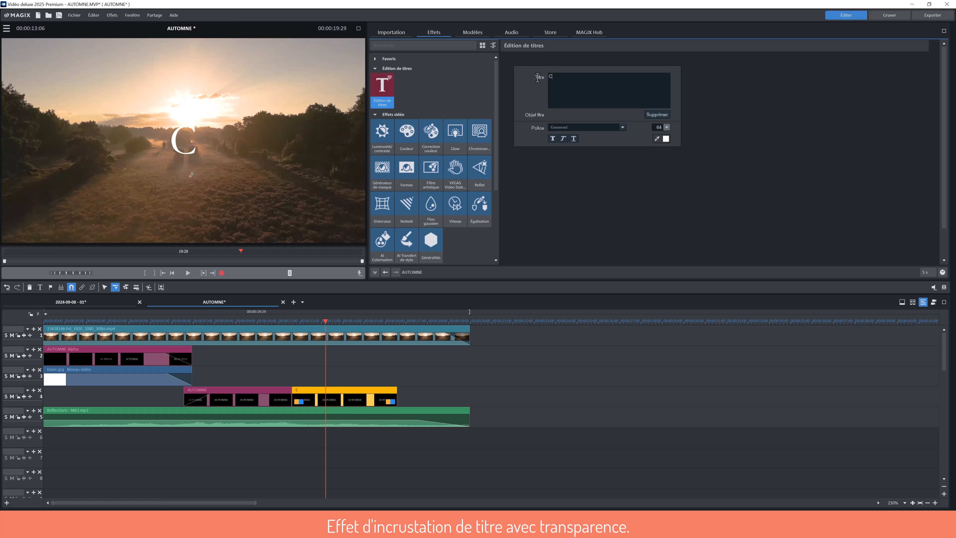
text(ommençons)
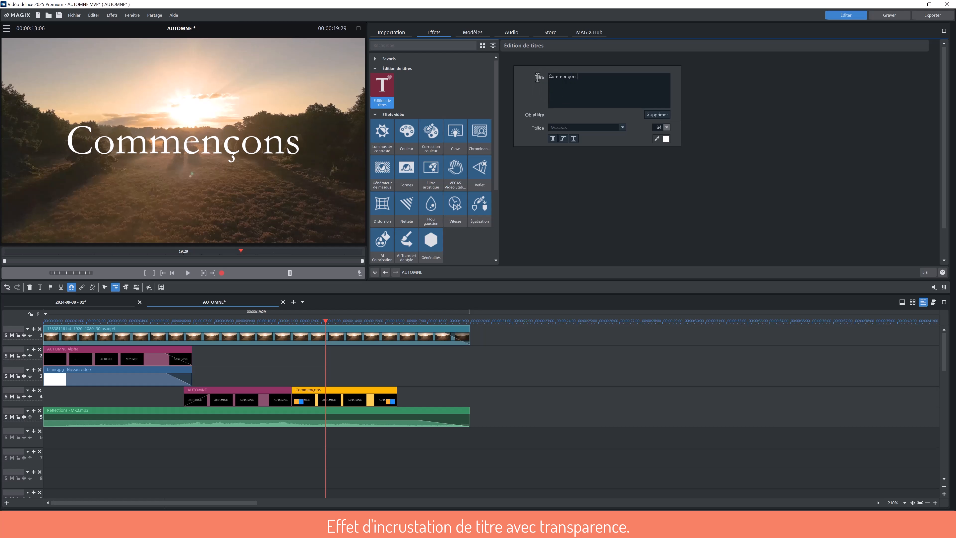
text(.)
Step: Fade out the AUTOMNE title on track 4 and add a fade-in and fade-out to the "Commençons." title
click(277, 321)
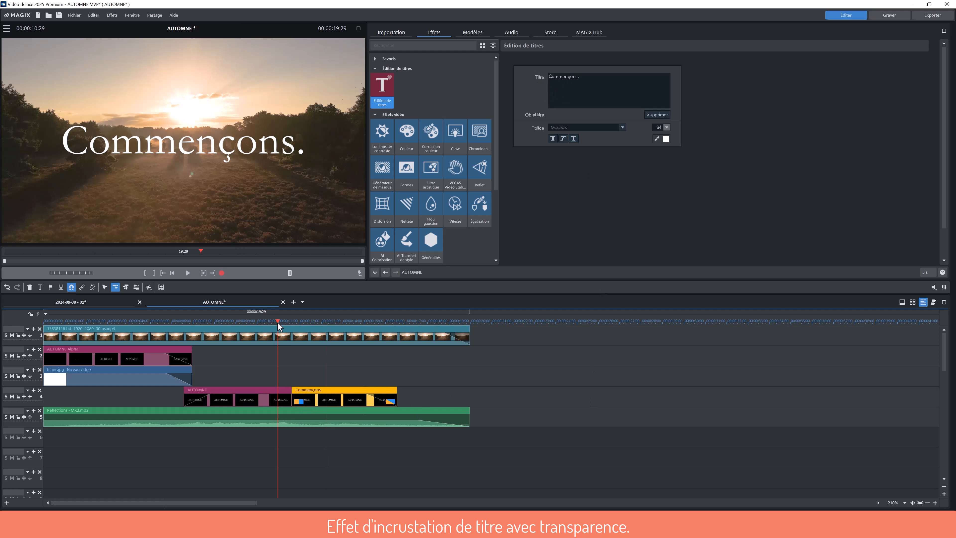
click(277, 391)
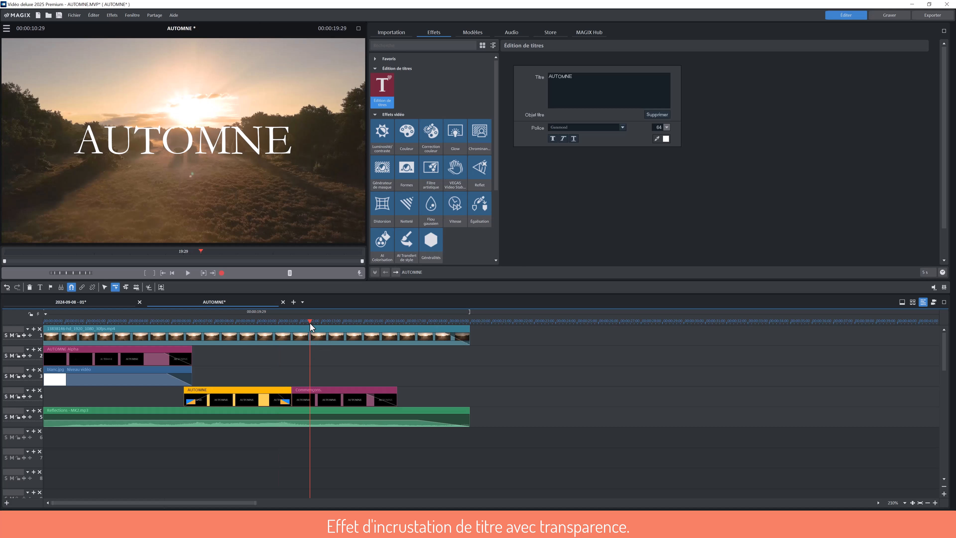
click(303, 393)
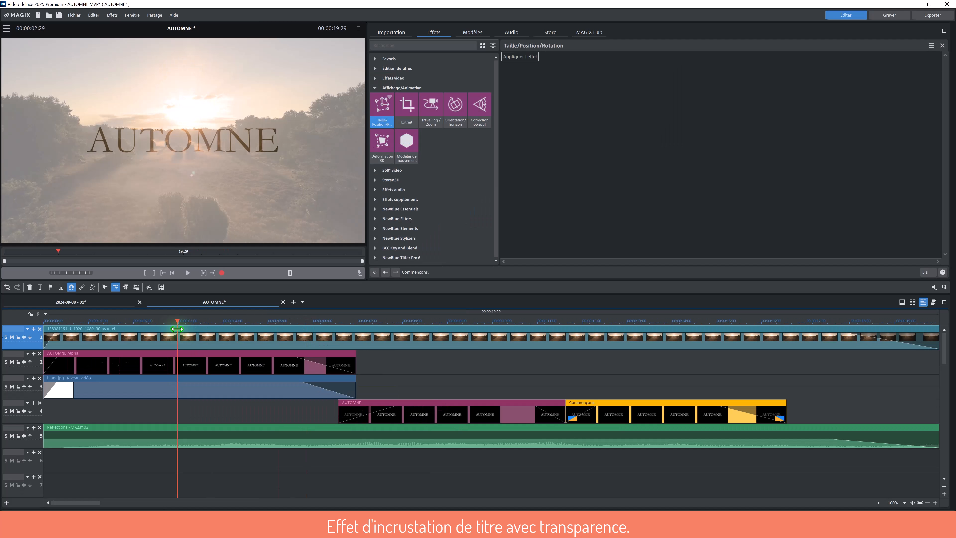